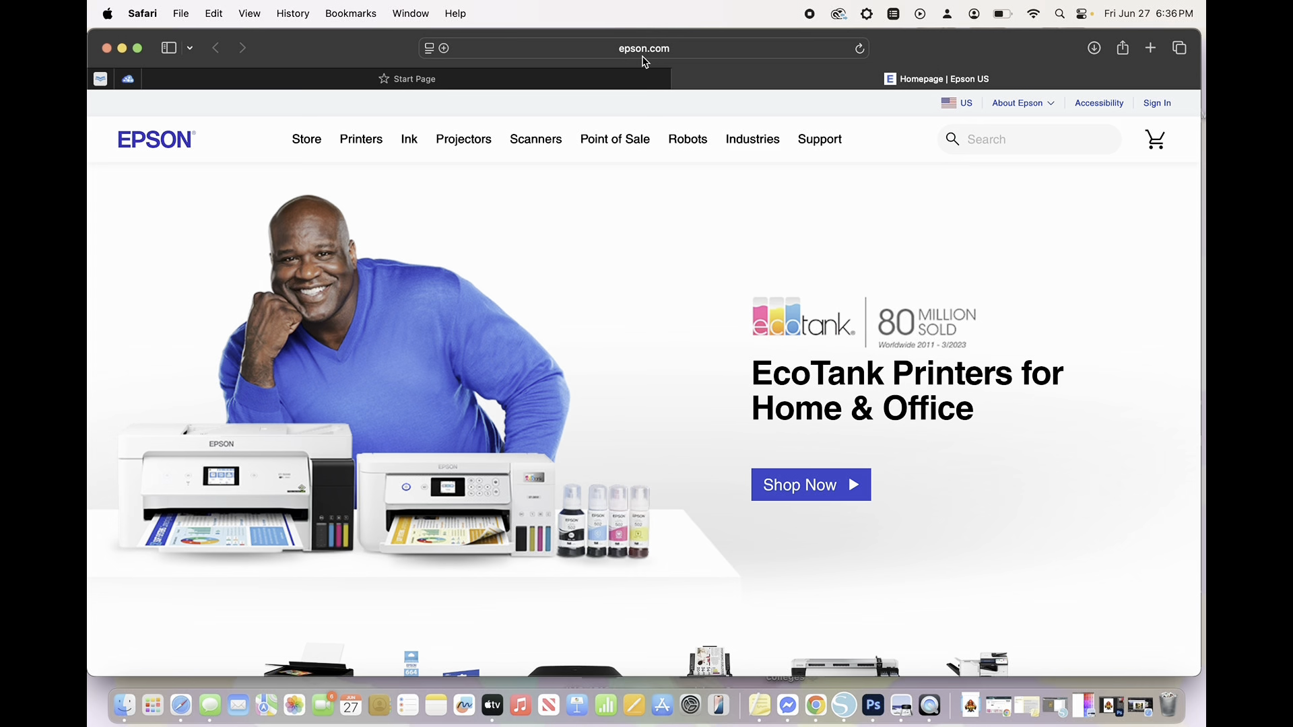
- Search the Epson site for 8550 and open the EcoTank Photo ET-8550 All-in-One product page
click(974, 141)
text(8550)
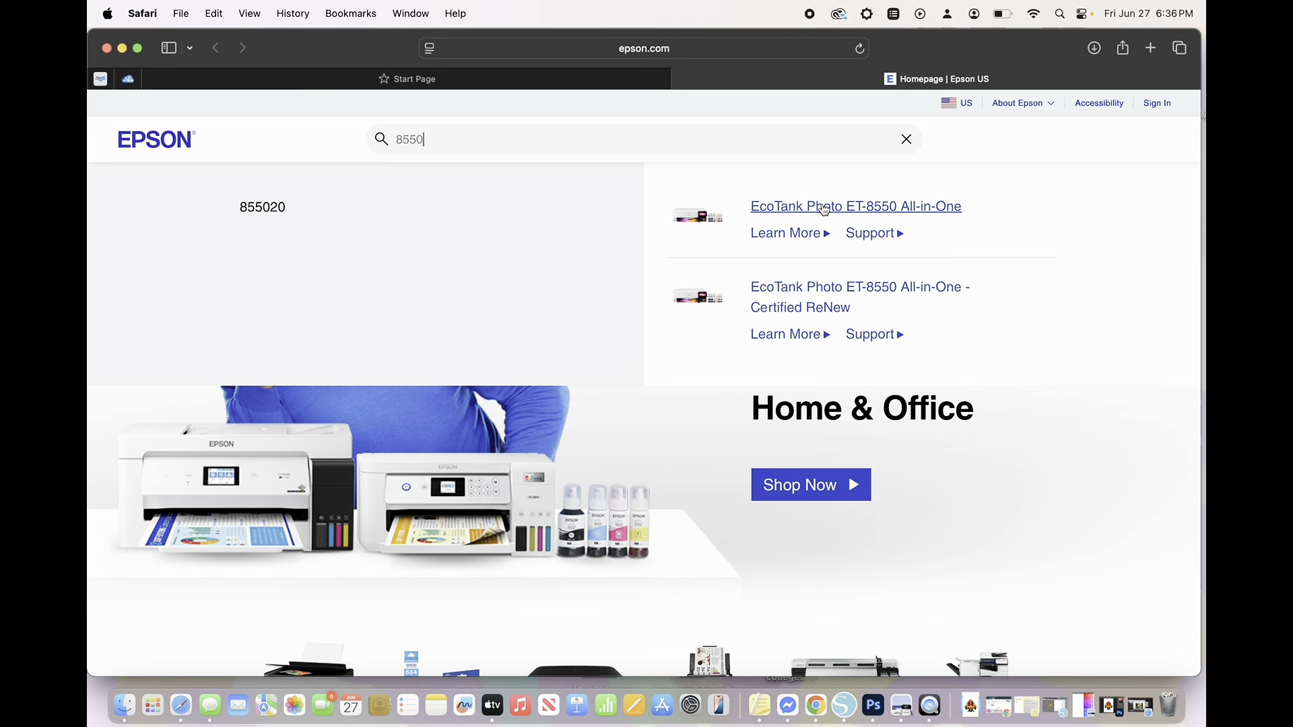
click(824, 209)
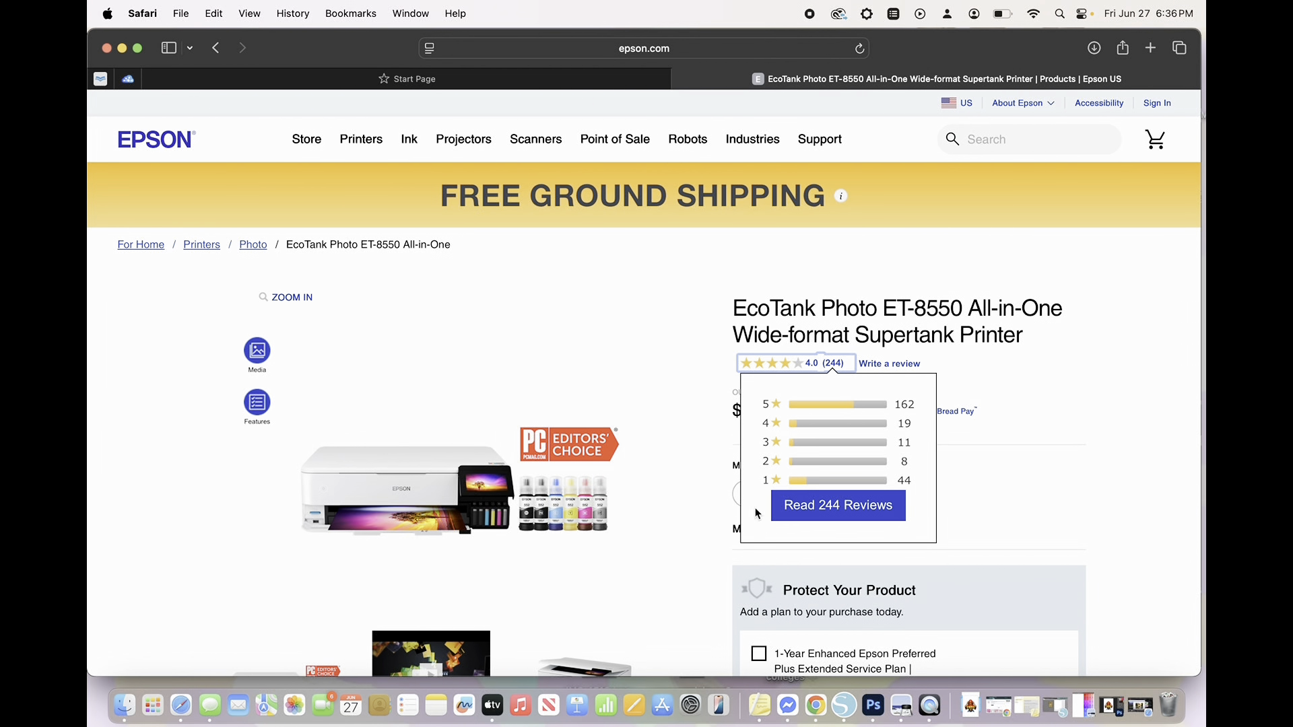
- Go from the product page to the ET-8550 support page and find its downloads section
scroll(1079, 497, down, 2)
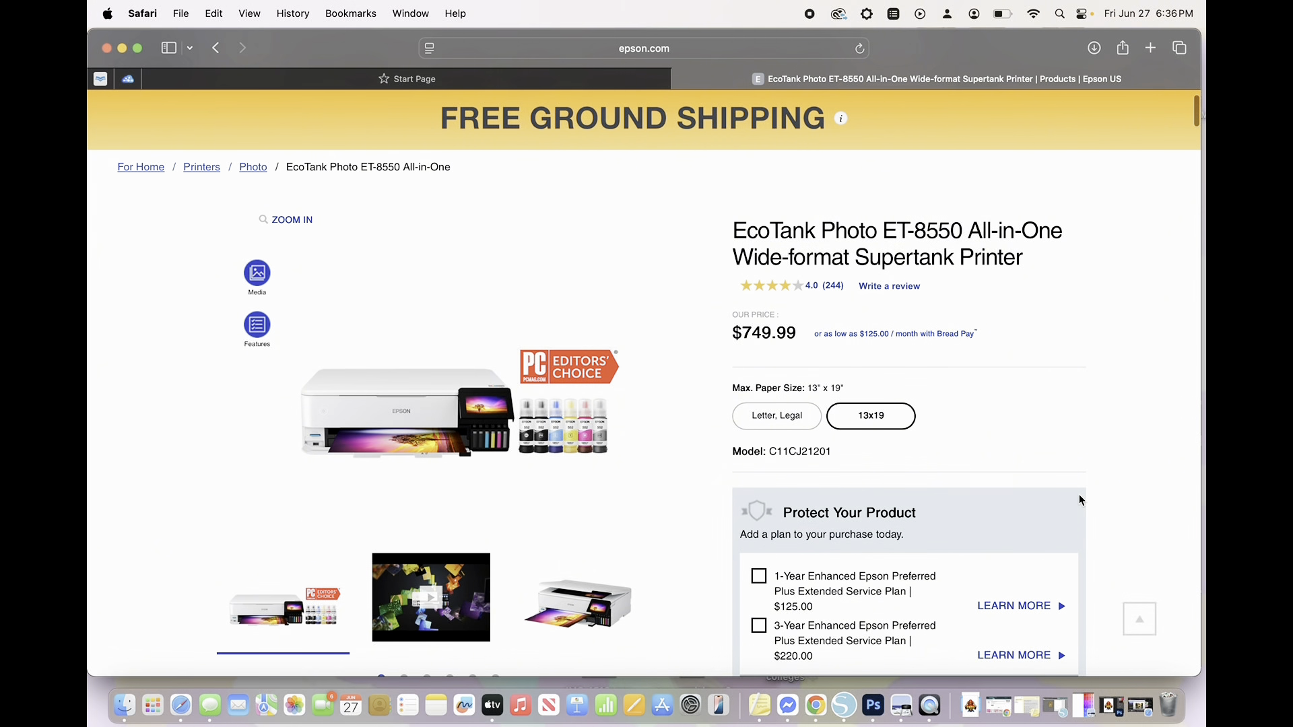
scroll(1079, 497, down, 8)
scroll(1079, 496, down, 6)
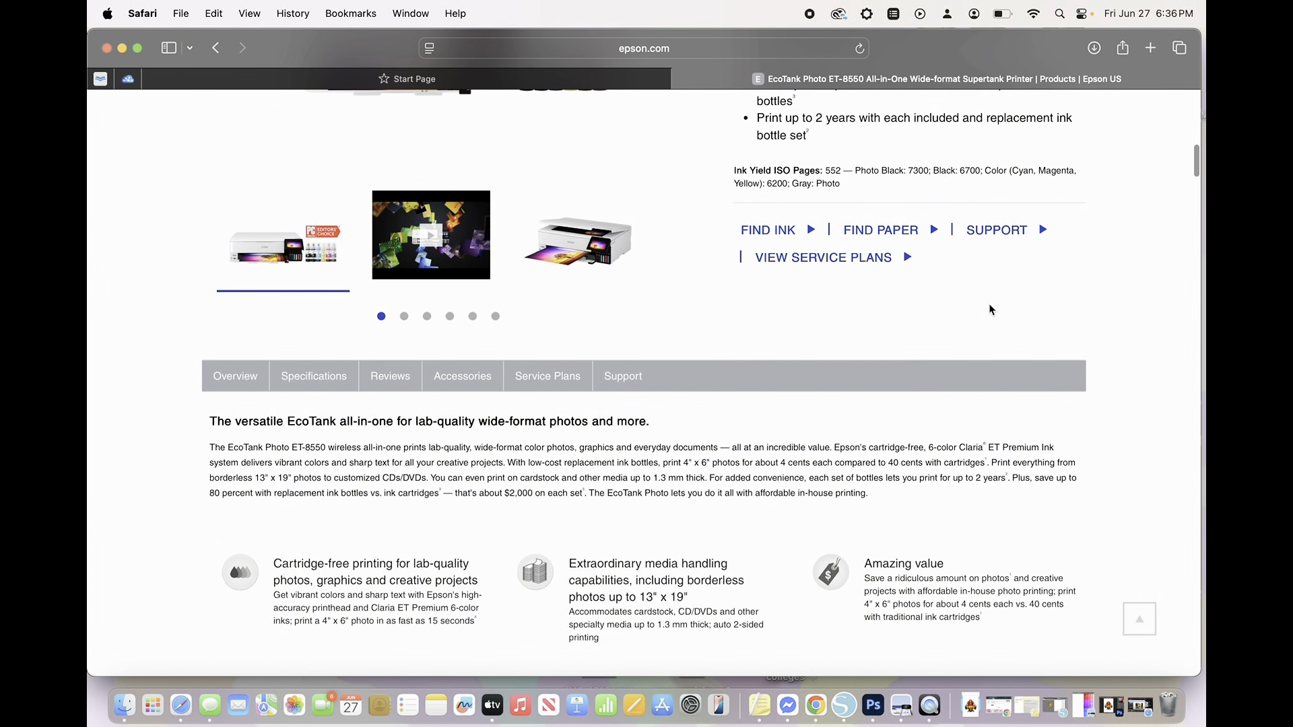
click(987, 234)
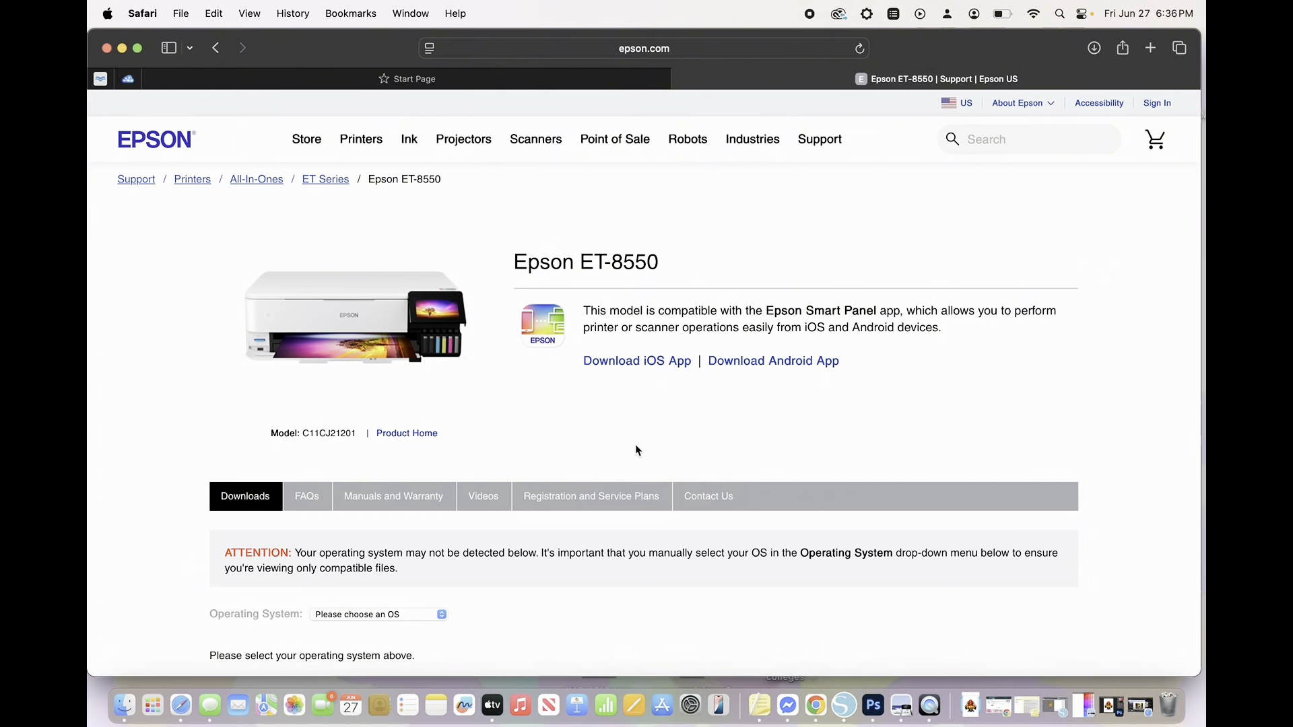
scroll(638, 451, down, 3)
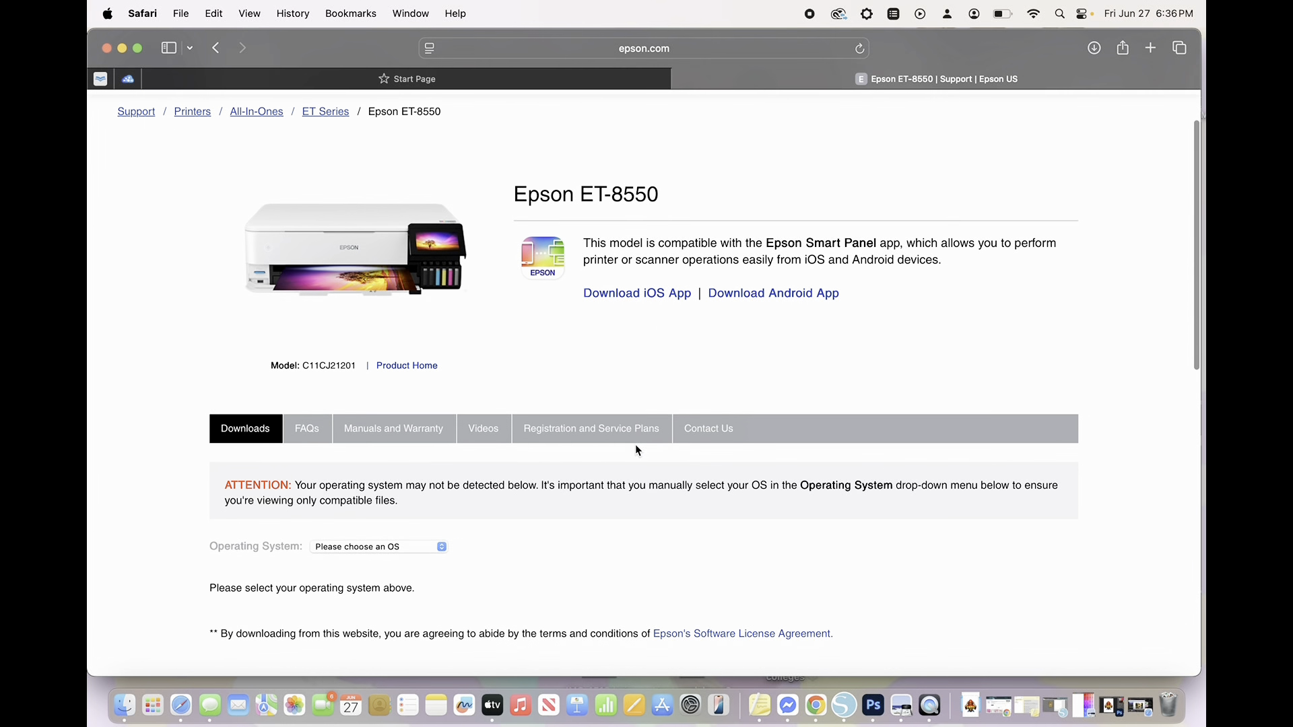
scroll(638, 451, down, 2)
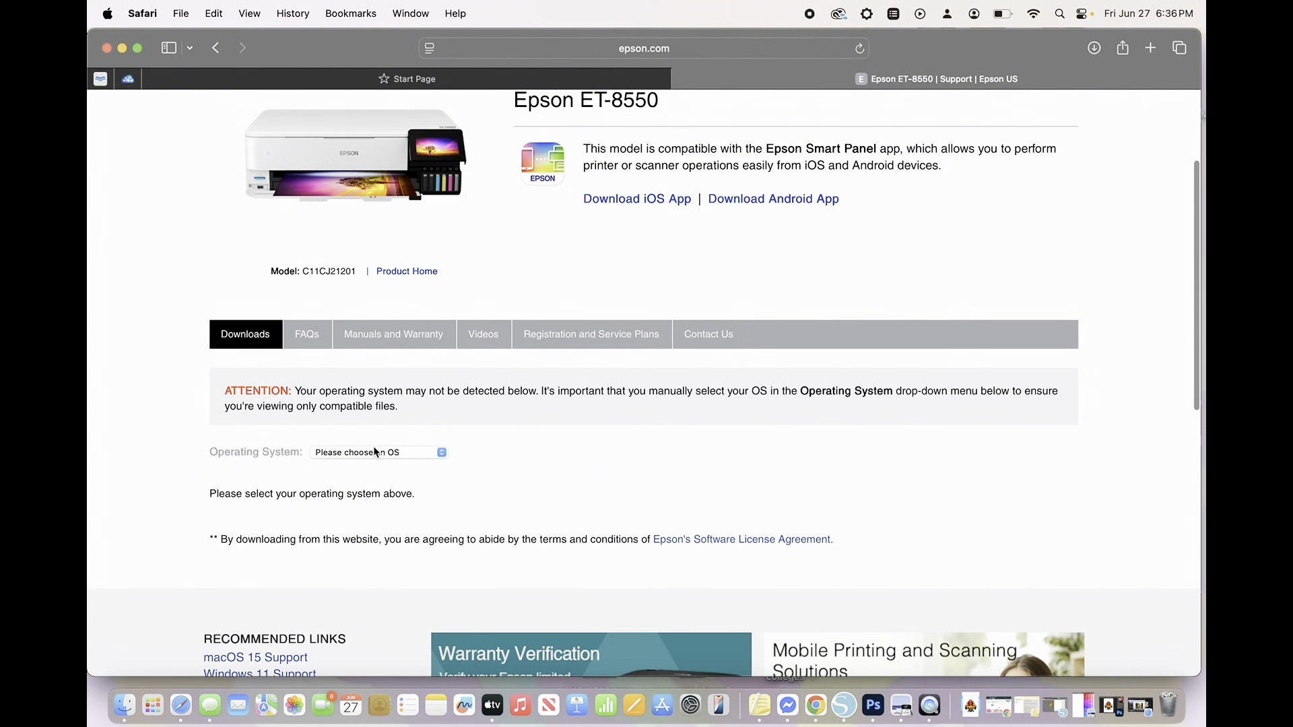
- Check which macOS version the Mac runs for the download page's operating system choice, and close the system information
click(372, 453)
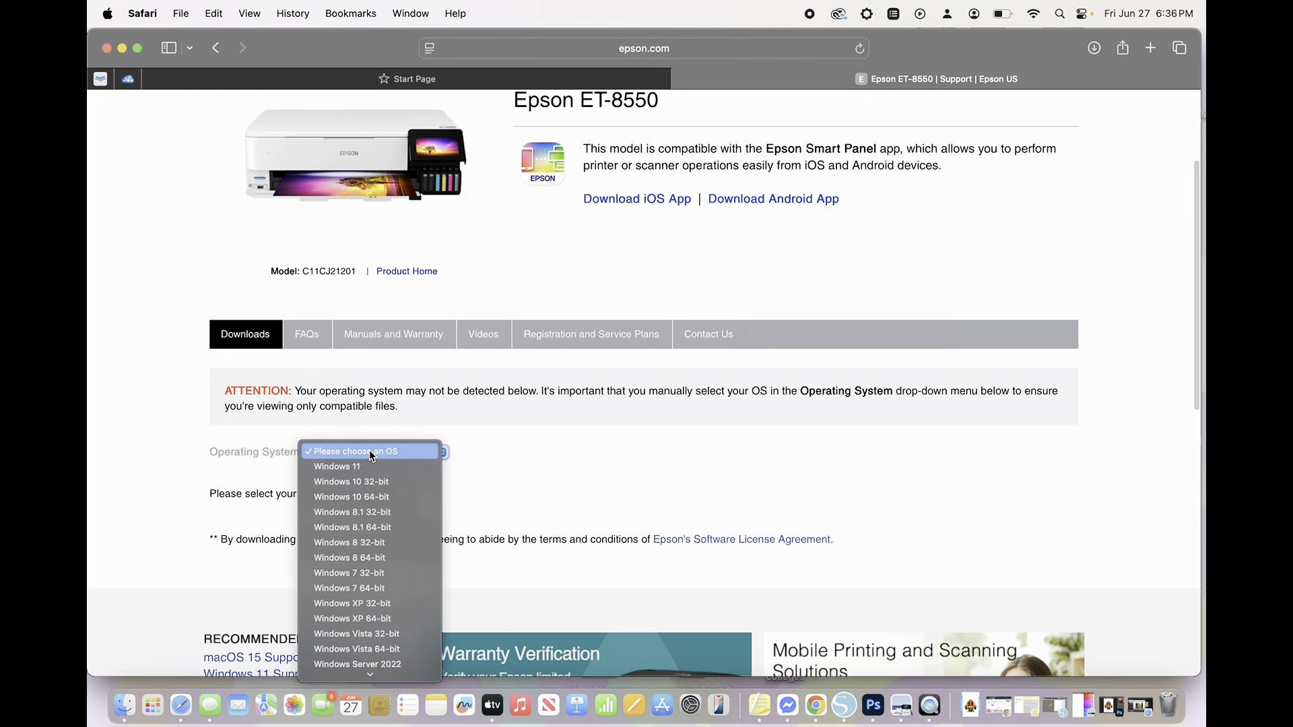
click(373, 455)
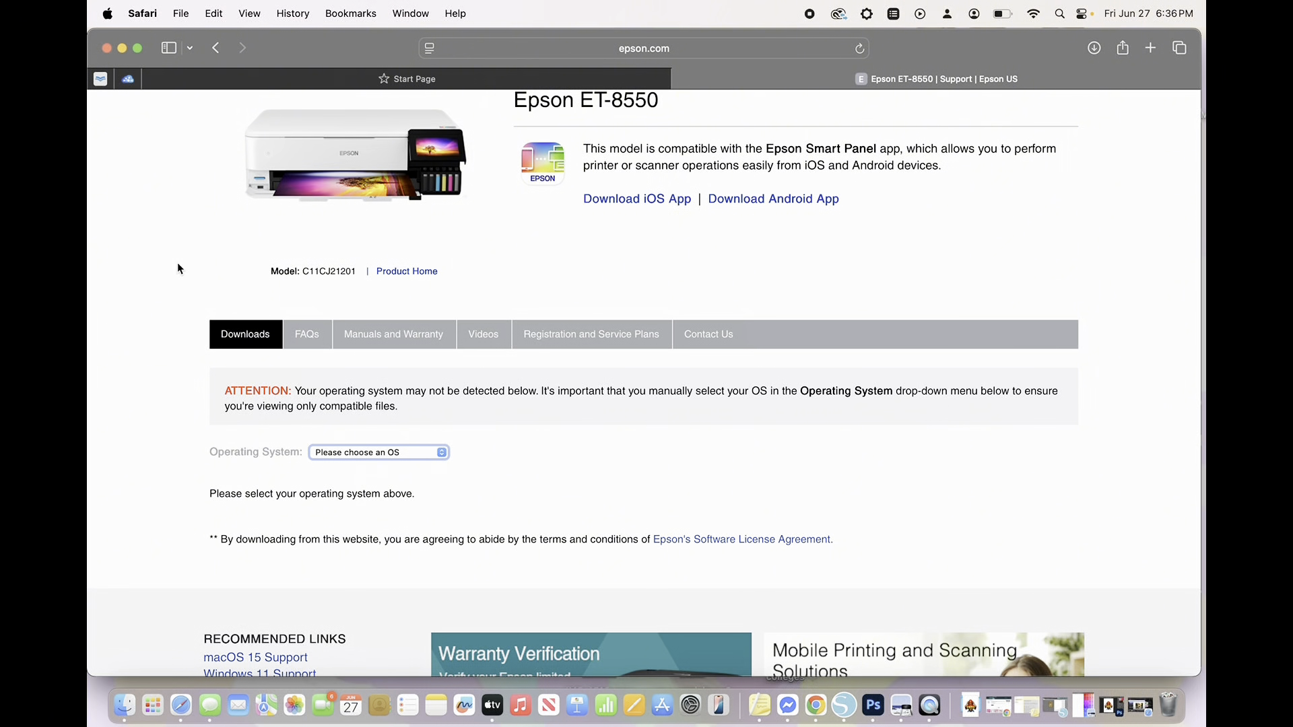
click(108, 15)
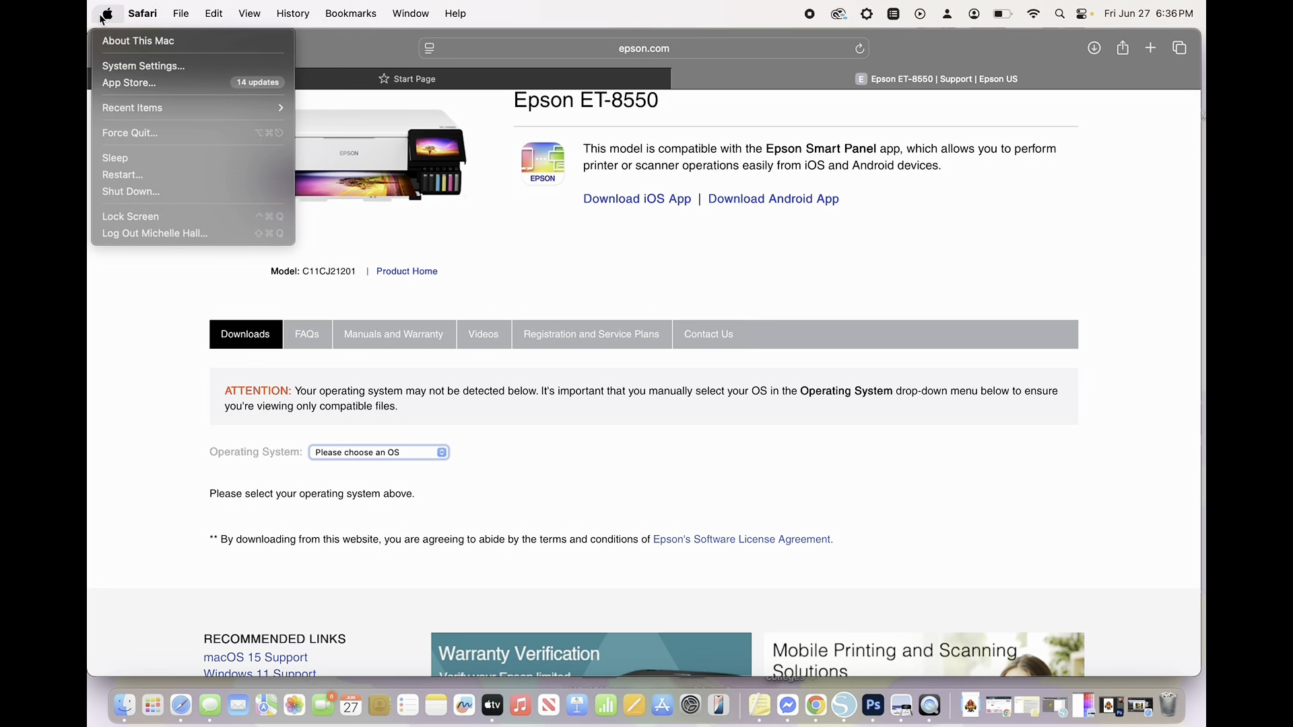
click(118, 42)
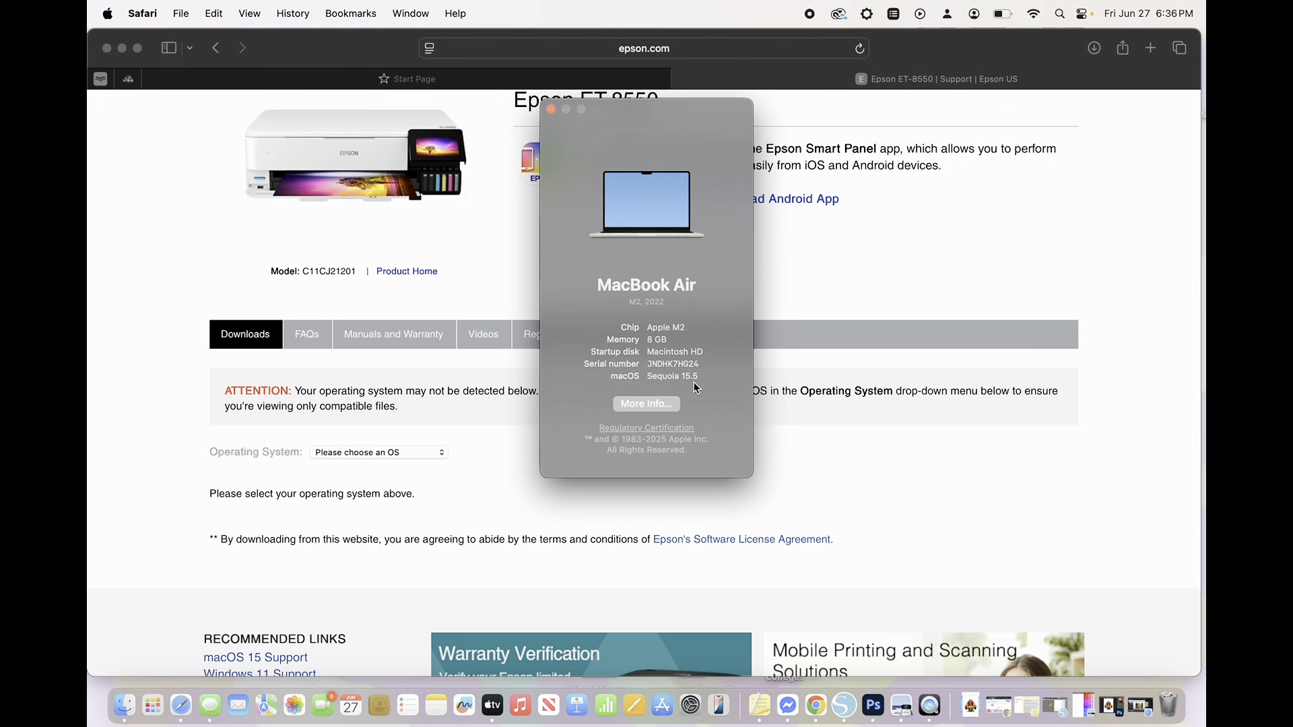
click(551, 112)
click(551, 109)
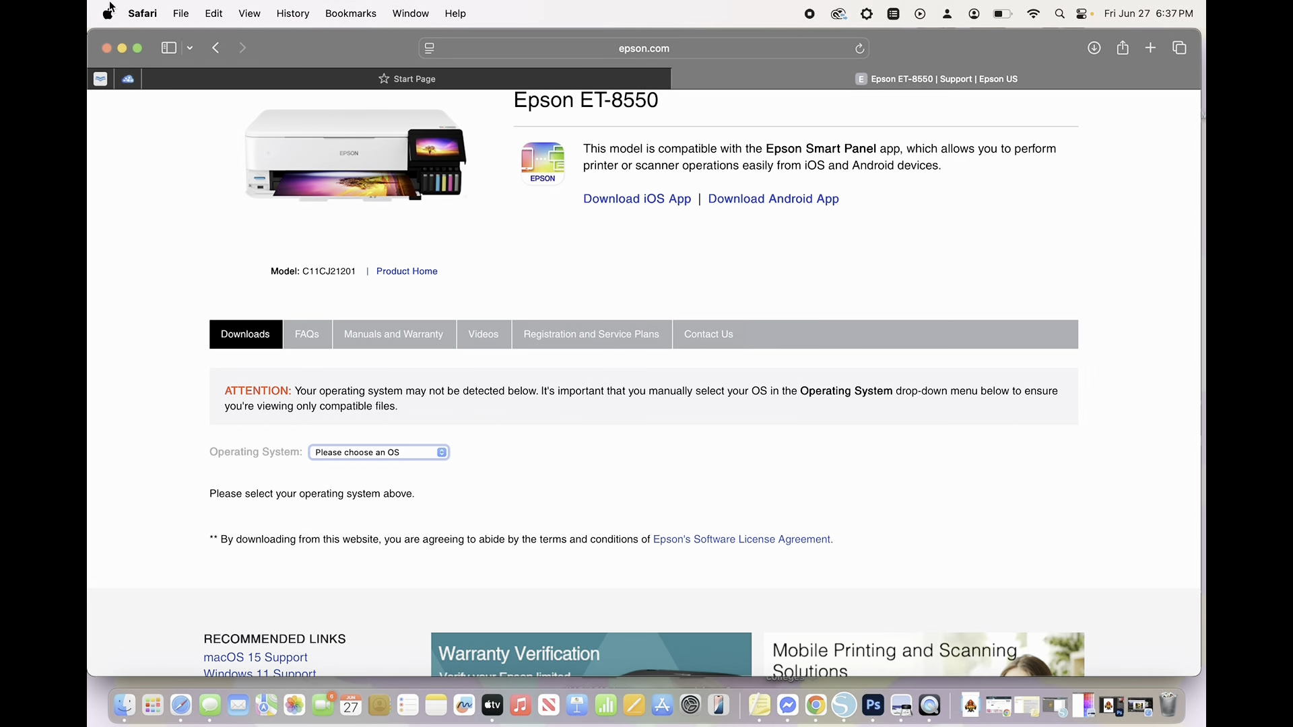
click(109, 14)
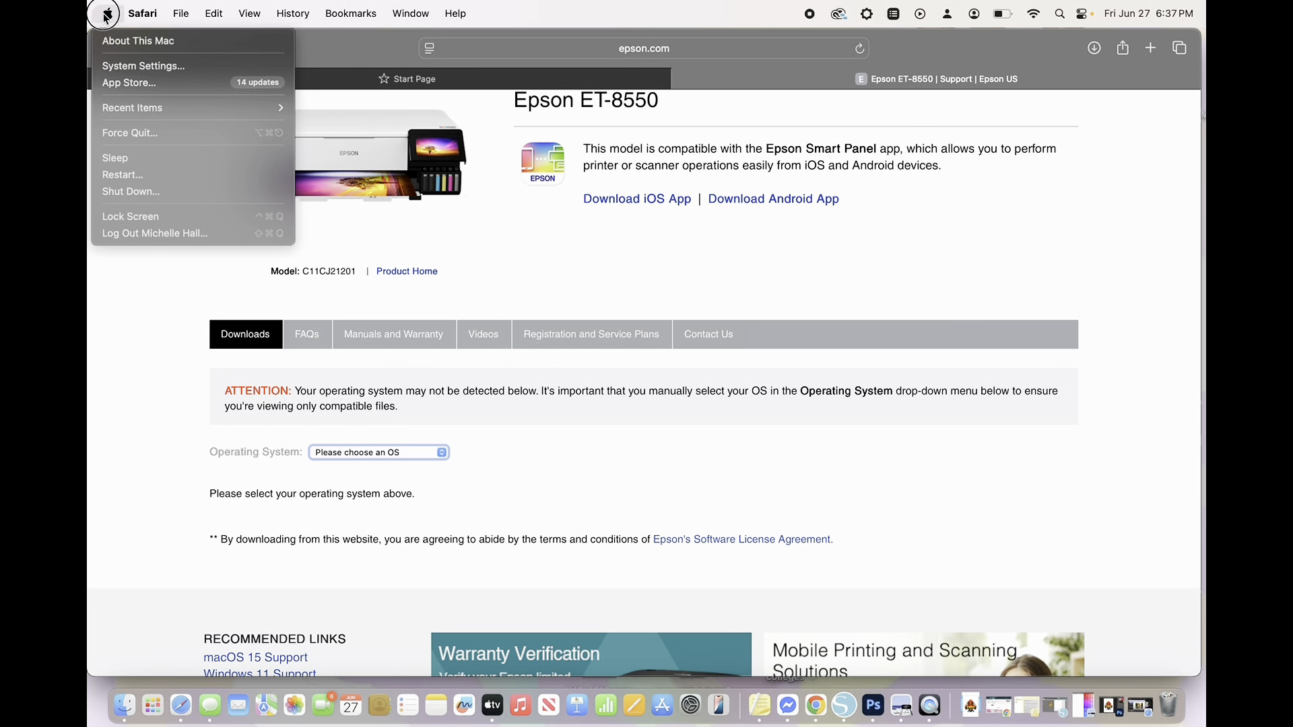
click(124, 47)
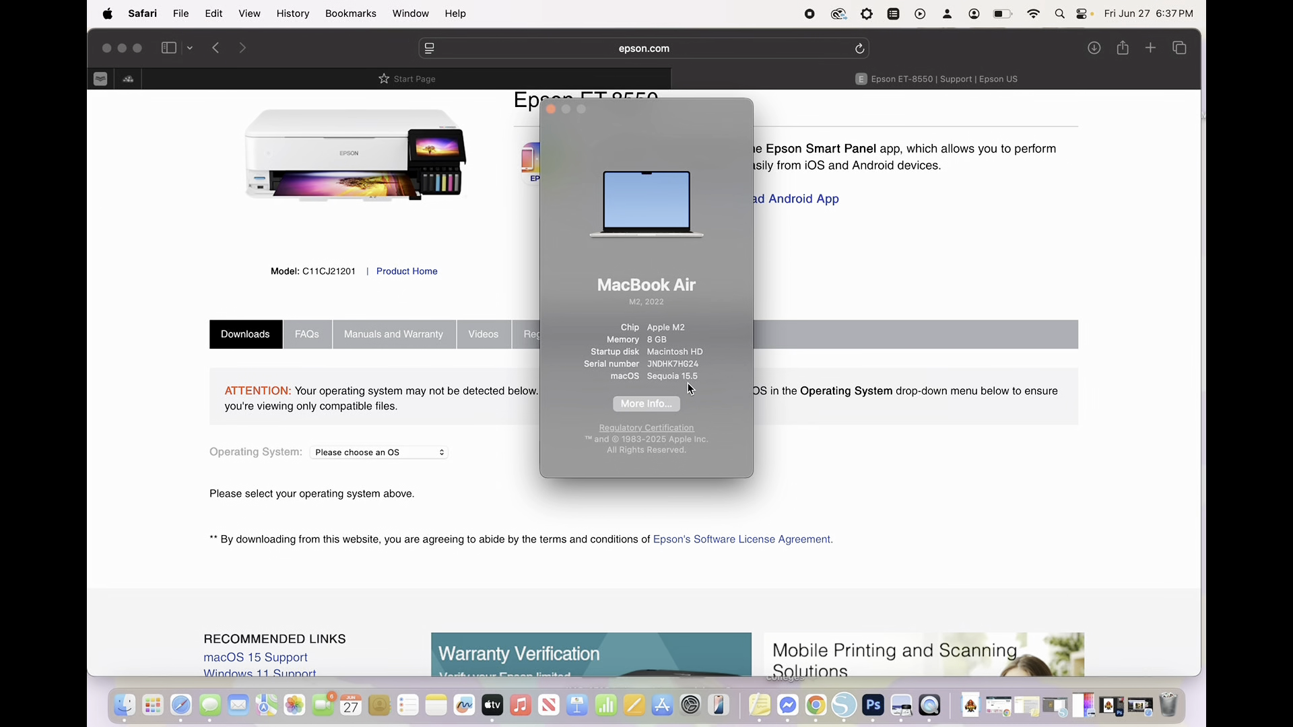
click(550, 110)
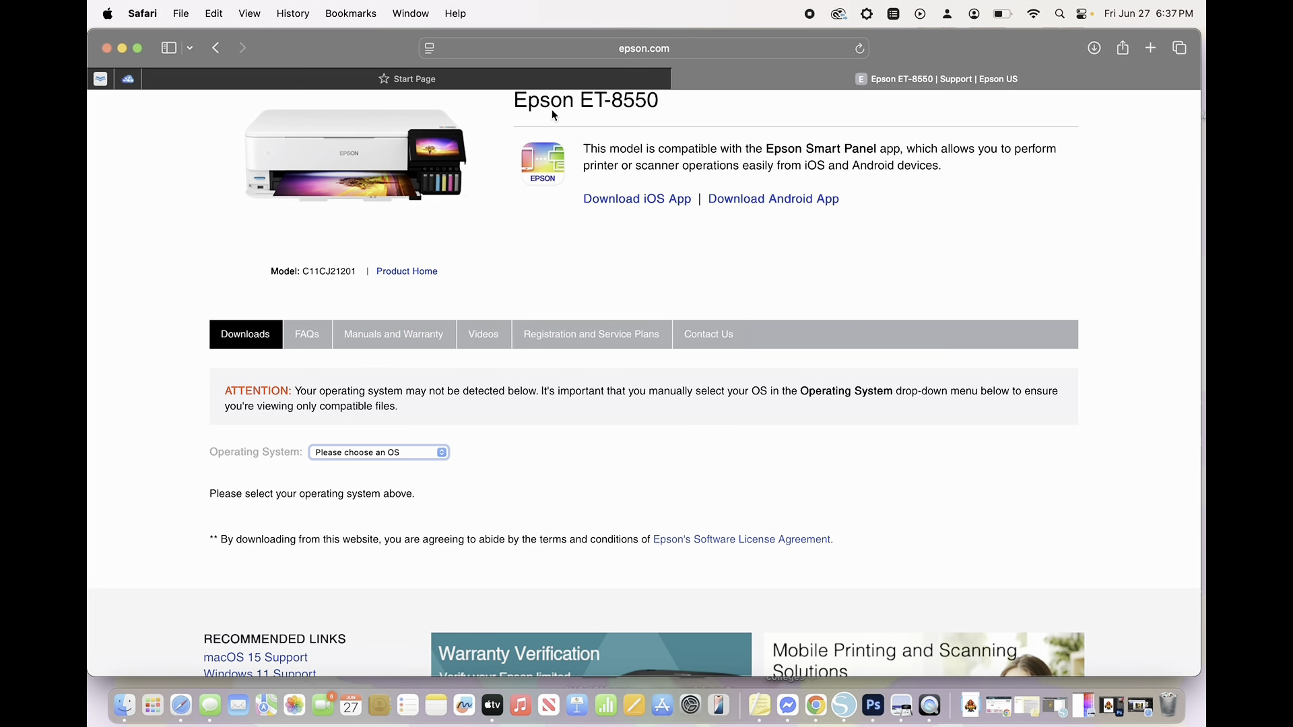
- Set the operating system for the ET-8550 downloads to macOS 15.x and load the matching files
click(363, 459)
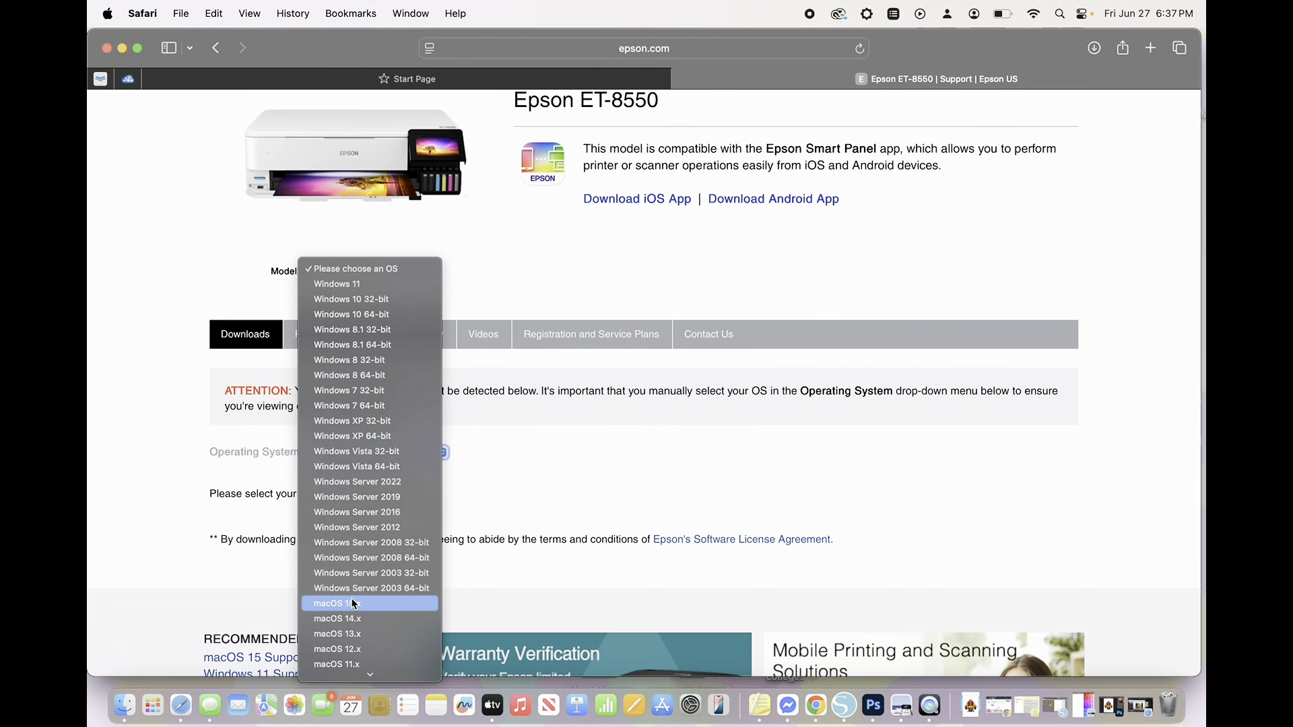
scroll(355, 604, down, 4)
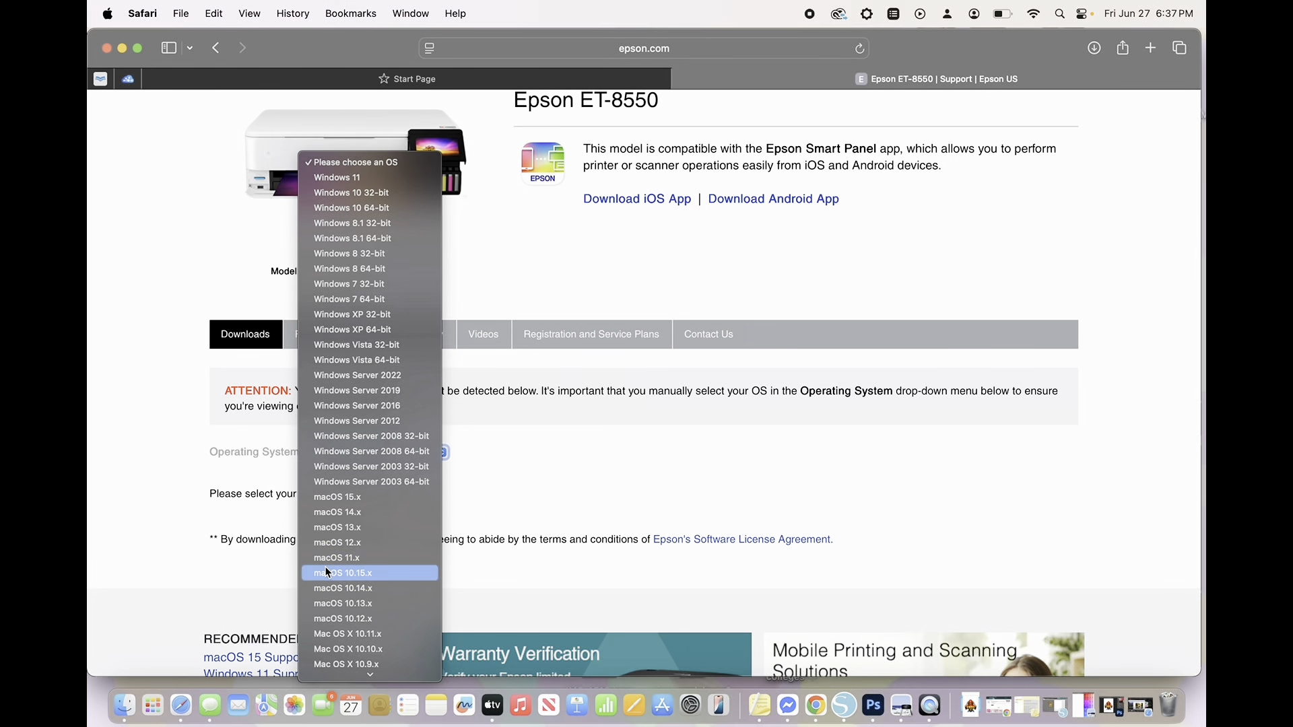
click(368, 499)
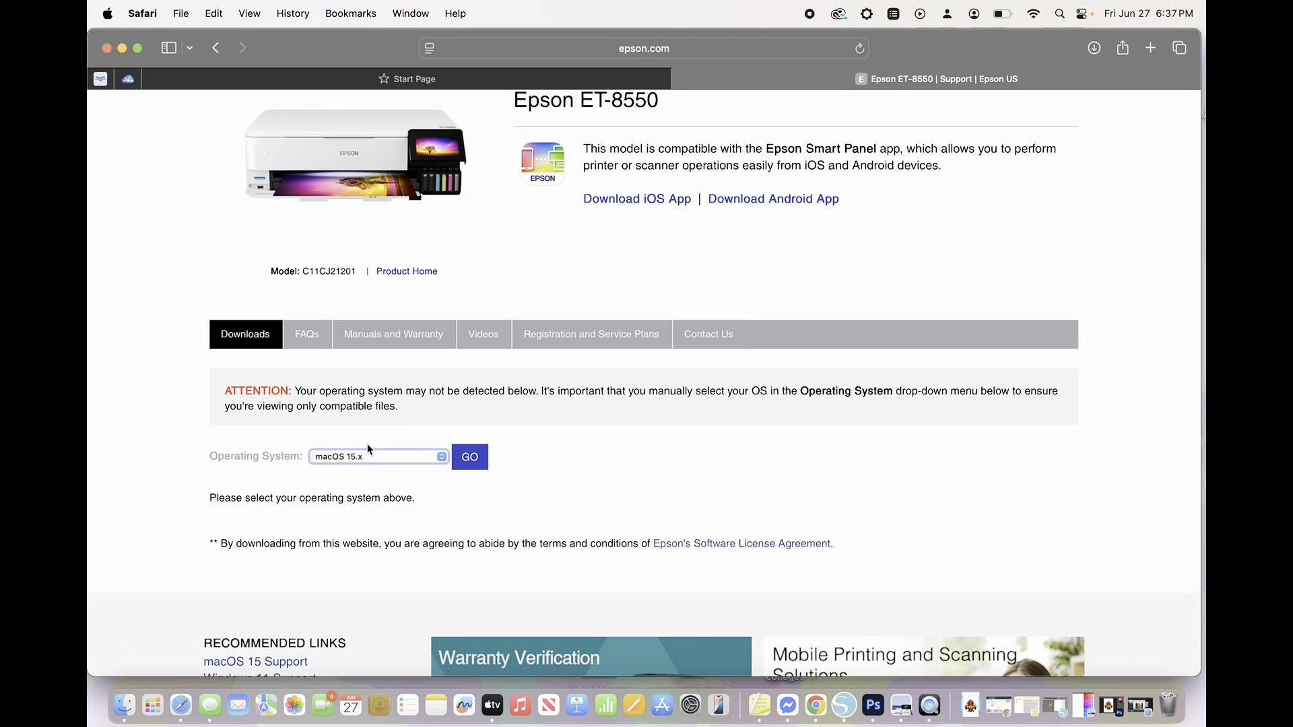
click(470, 457)
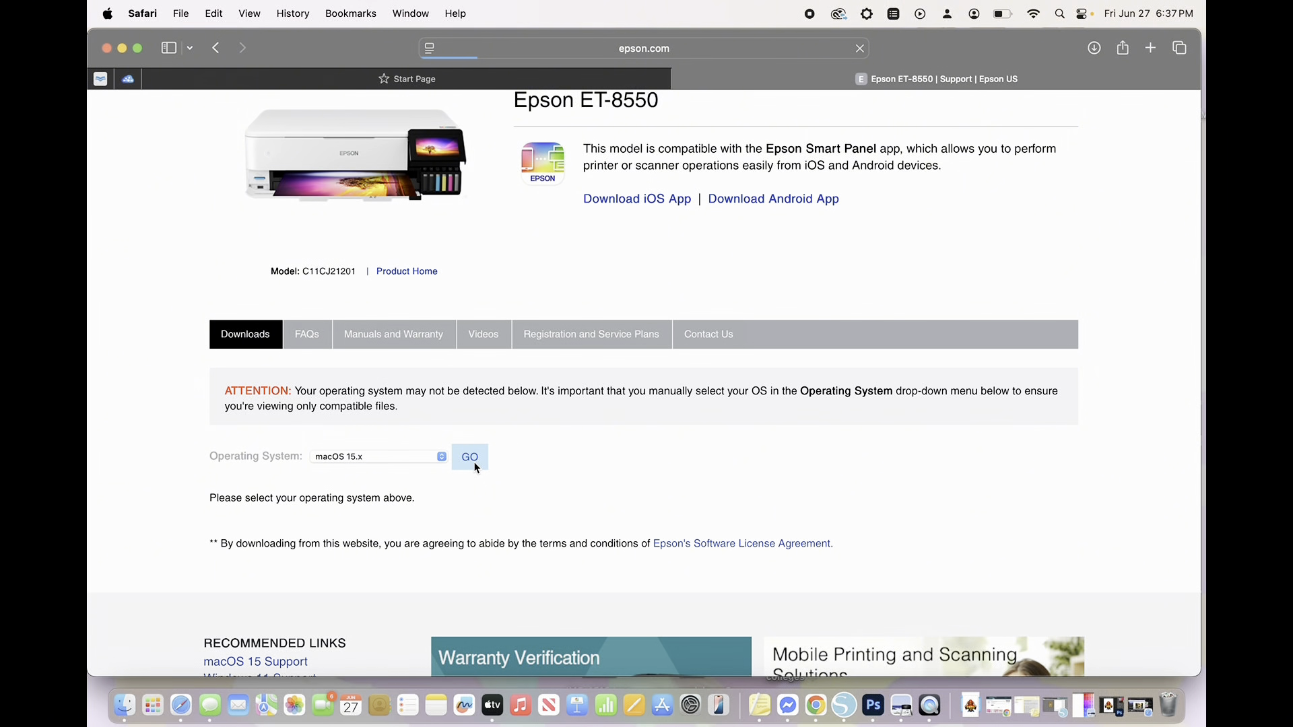
- Expand the Drivers section of the macOS 15.x downloads and look through the available drivers
scroll(458, 508, down, 5)
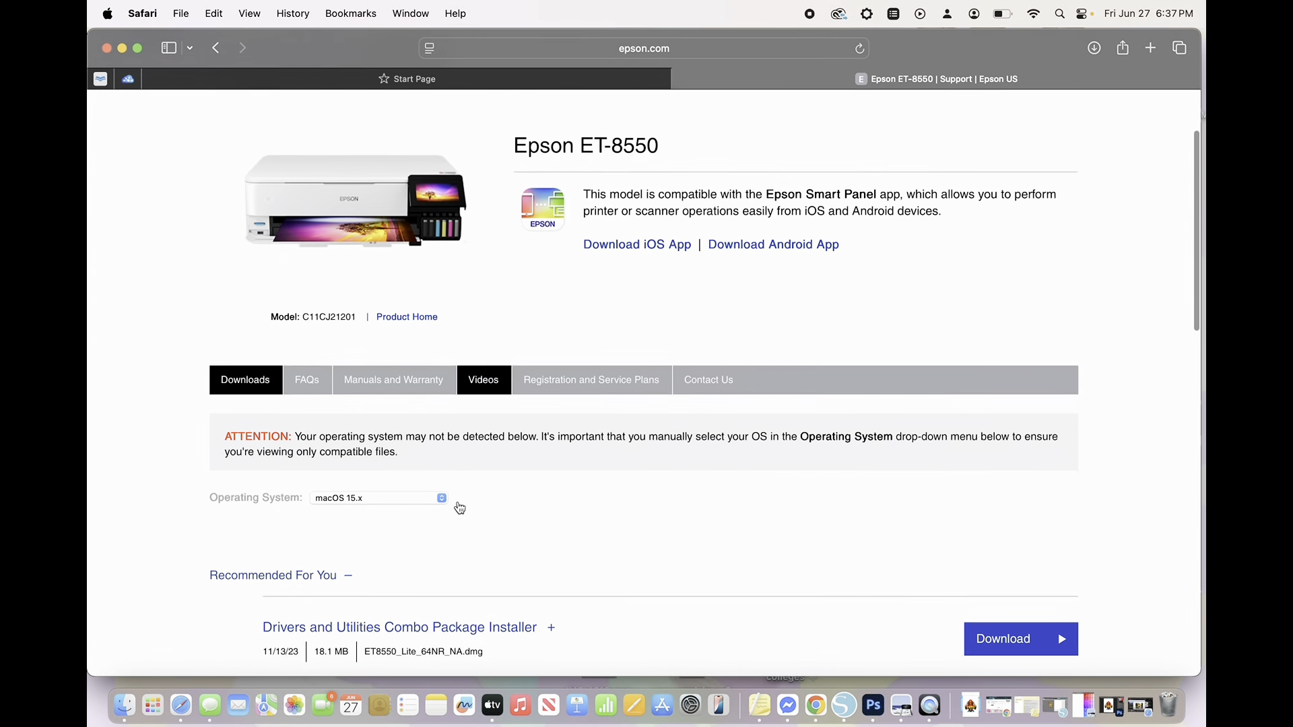
scroll(461, 507, down, 3)
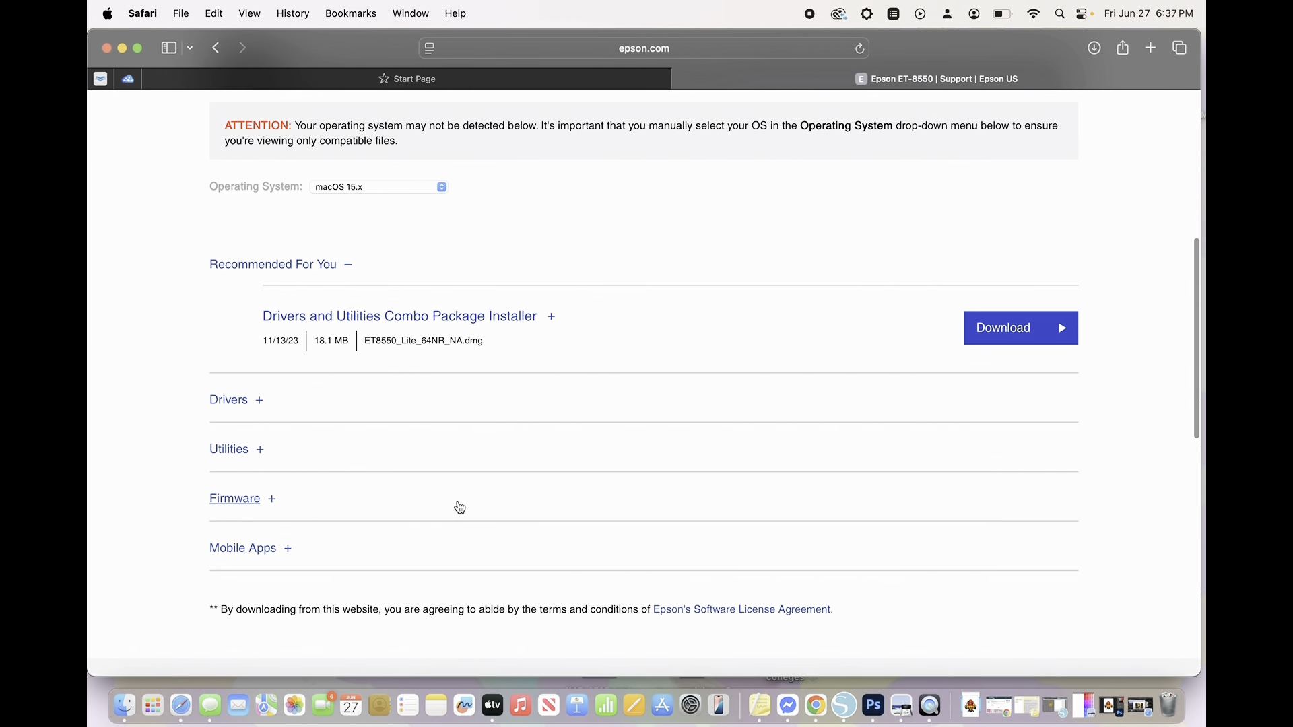
click(225, 400)
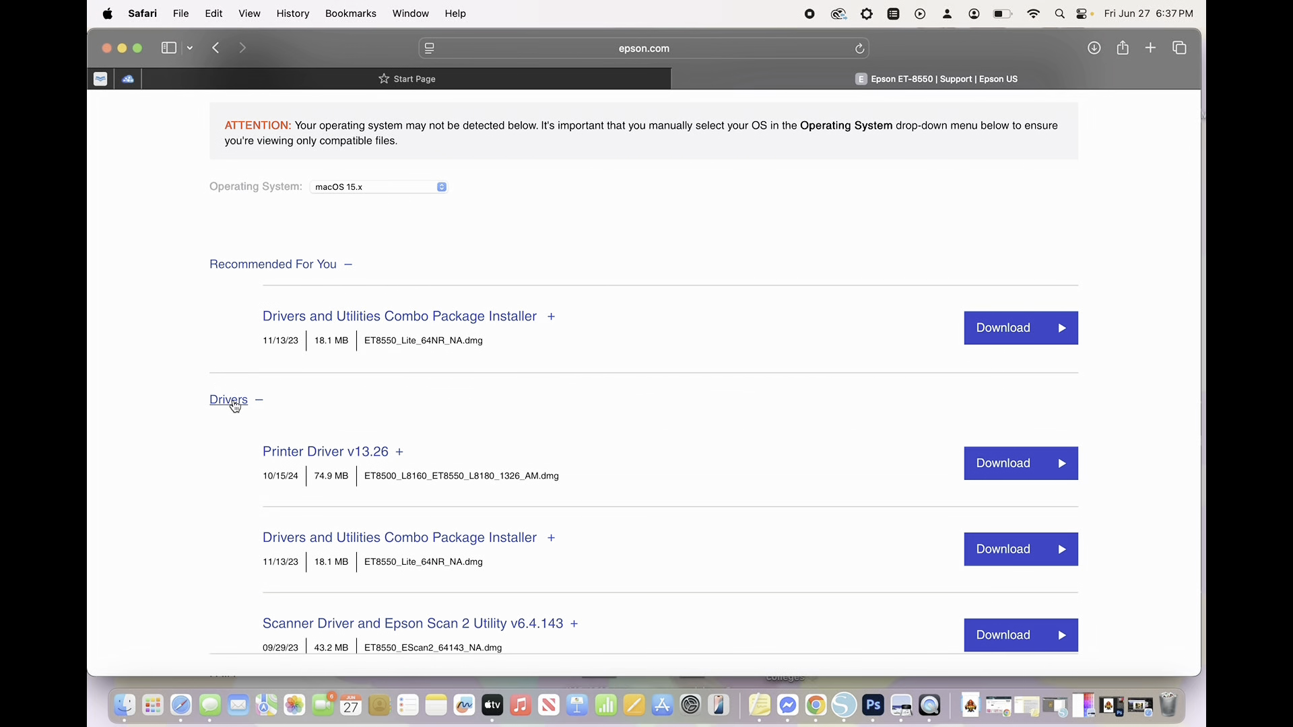
scroll(364, 423, down, 2)
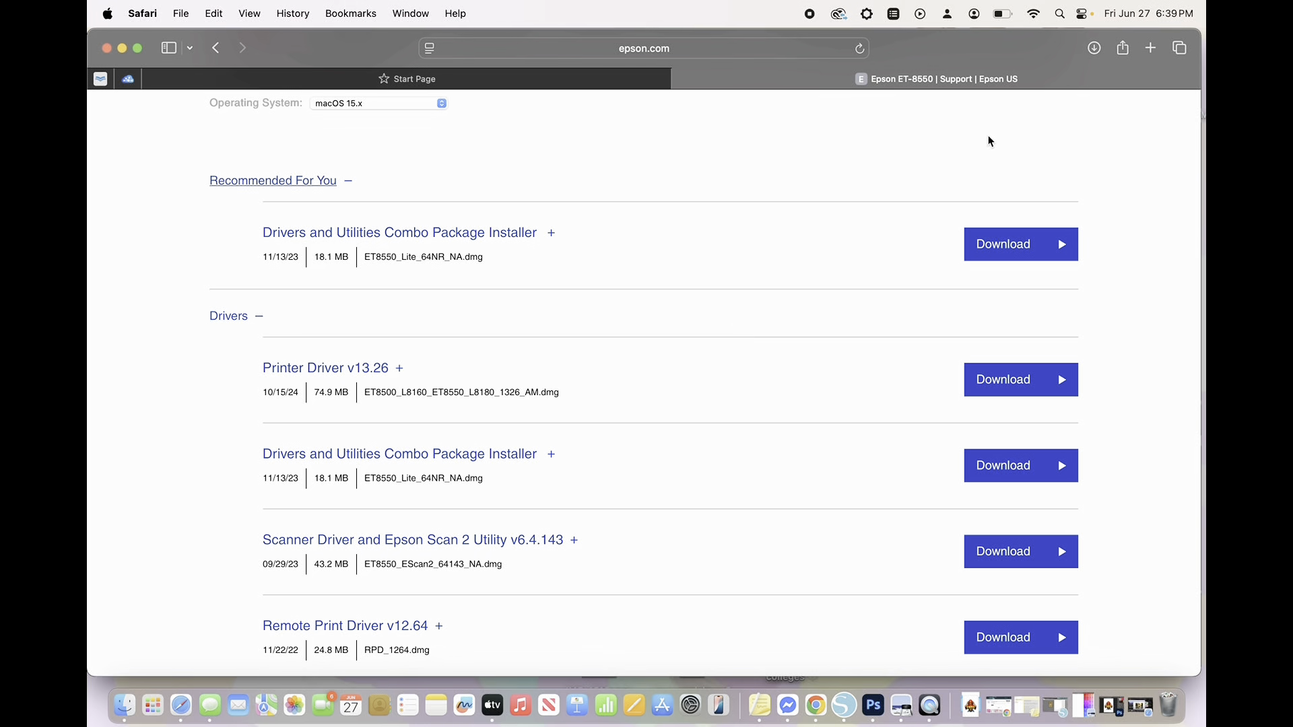
- Open the Mac's Printers & Scanners settings using the system-wide search
click(1059, 13)
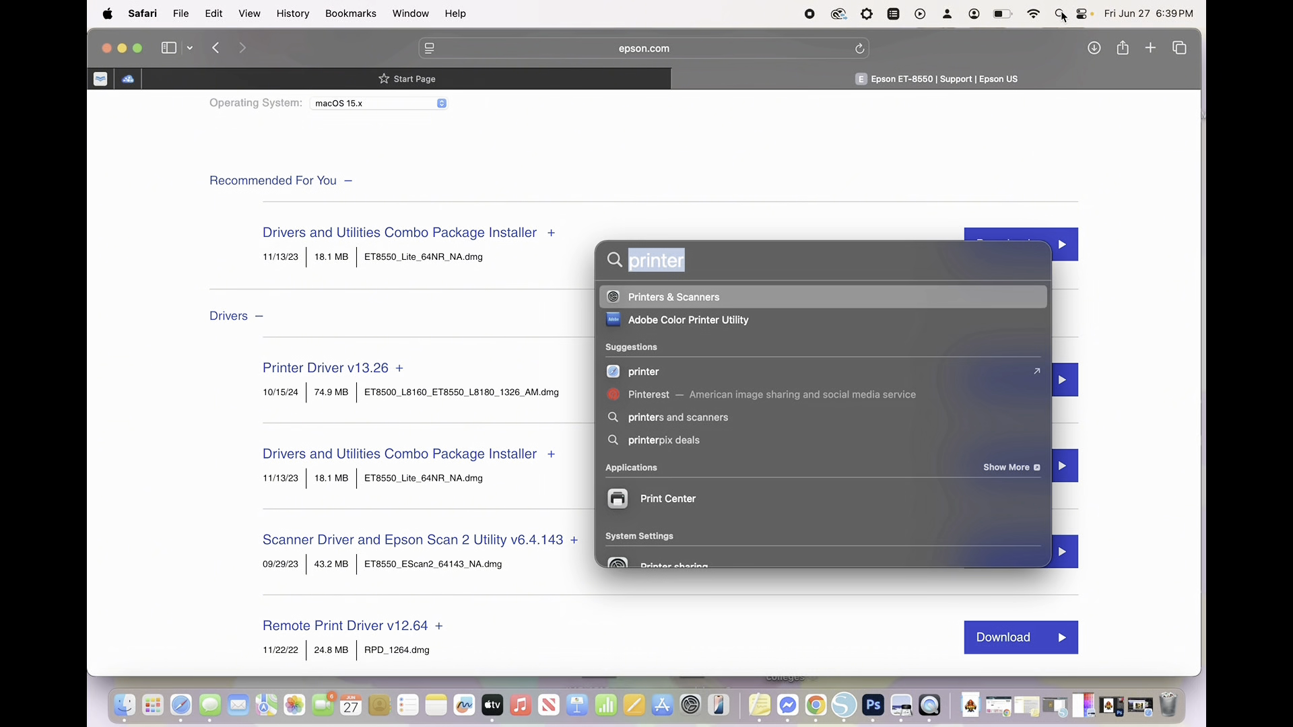
click(743, 304)
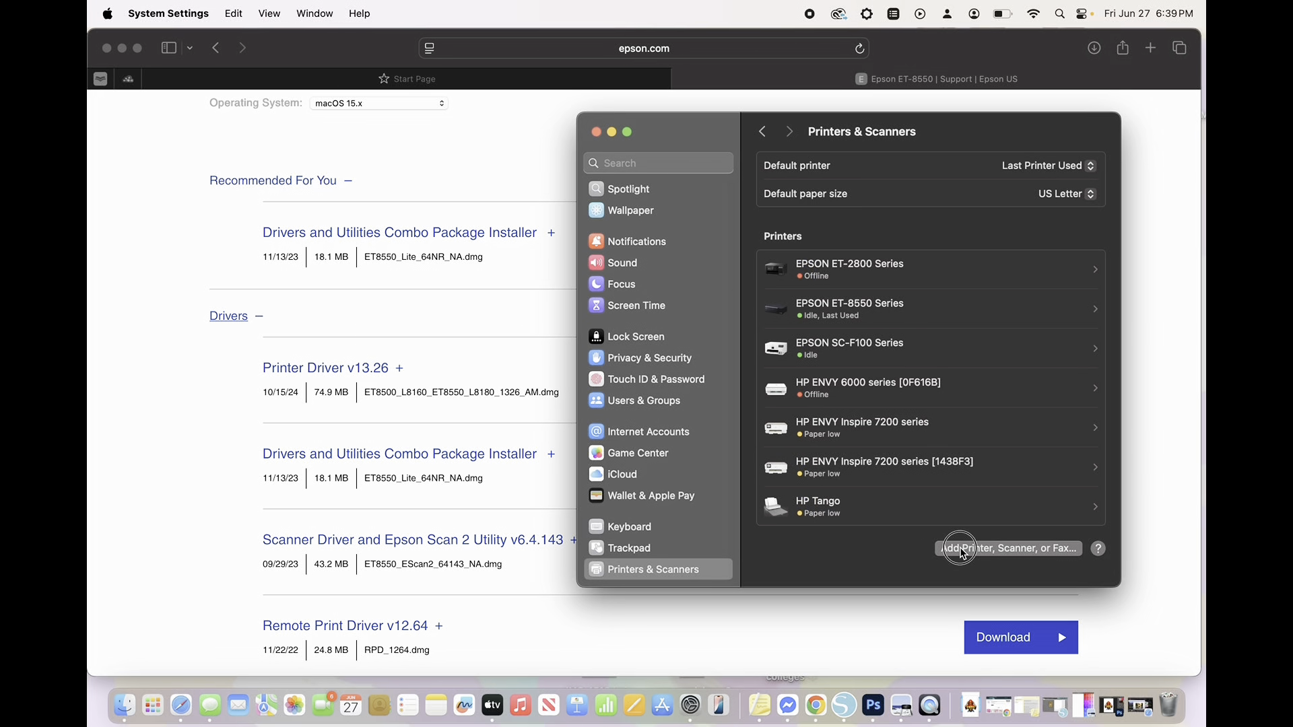
- Try adding the EPSON ET-8550 Series Bonjour printer with the EPSON ET-8550 Series printer software
click(963, 549)
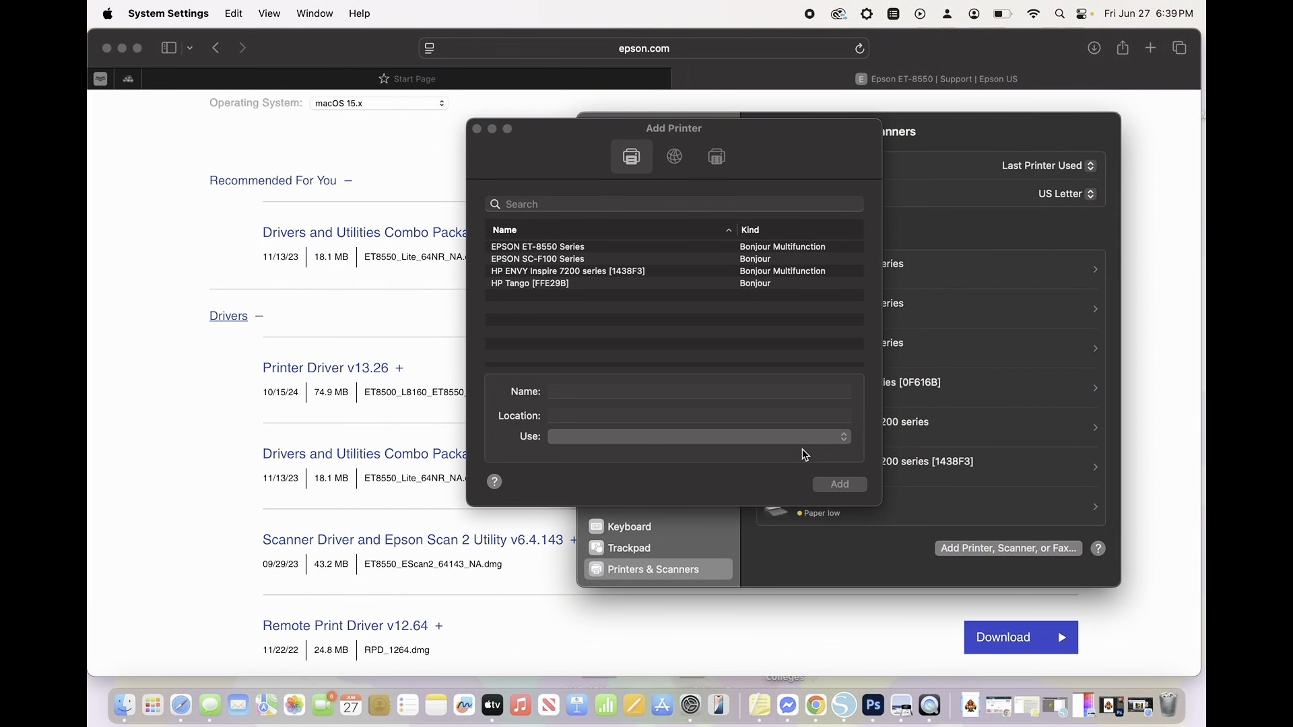
click(753, 256)
click(751, 247)
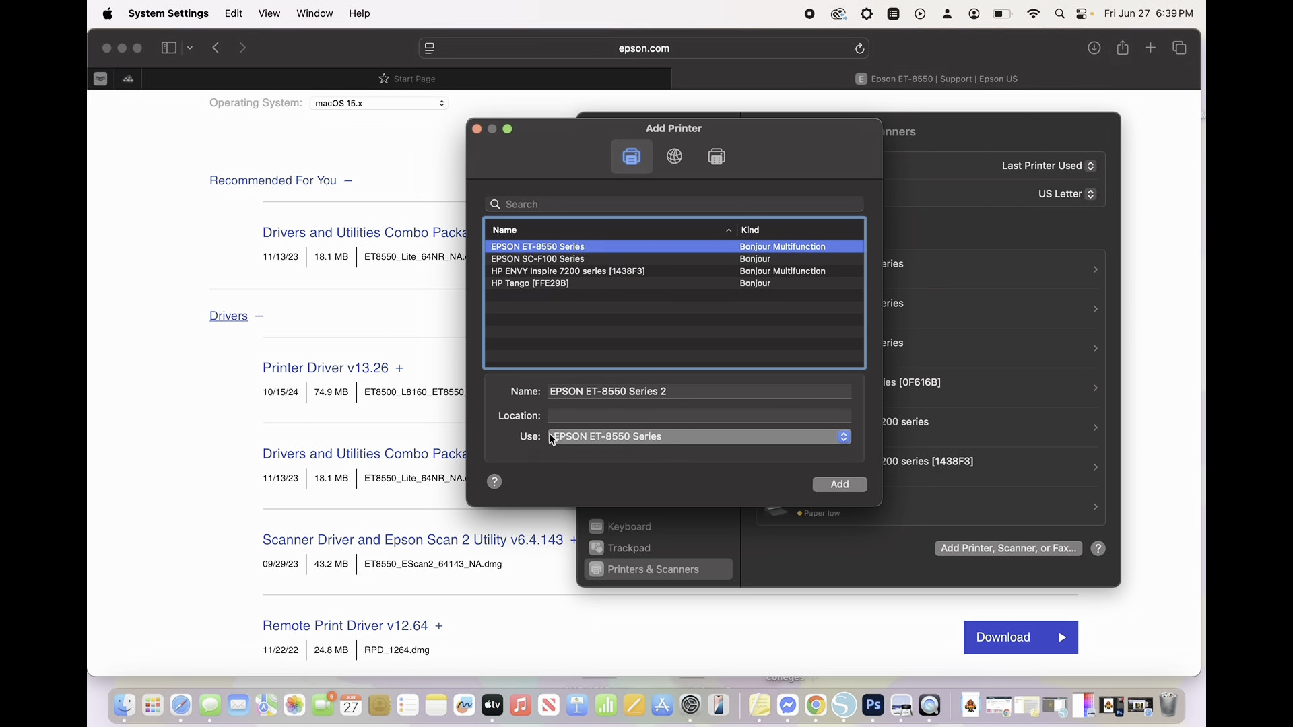
click(633, 442)
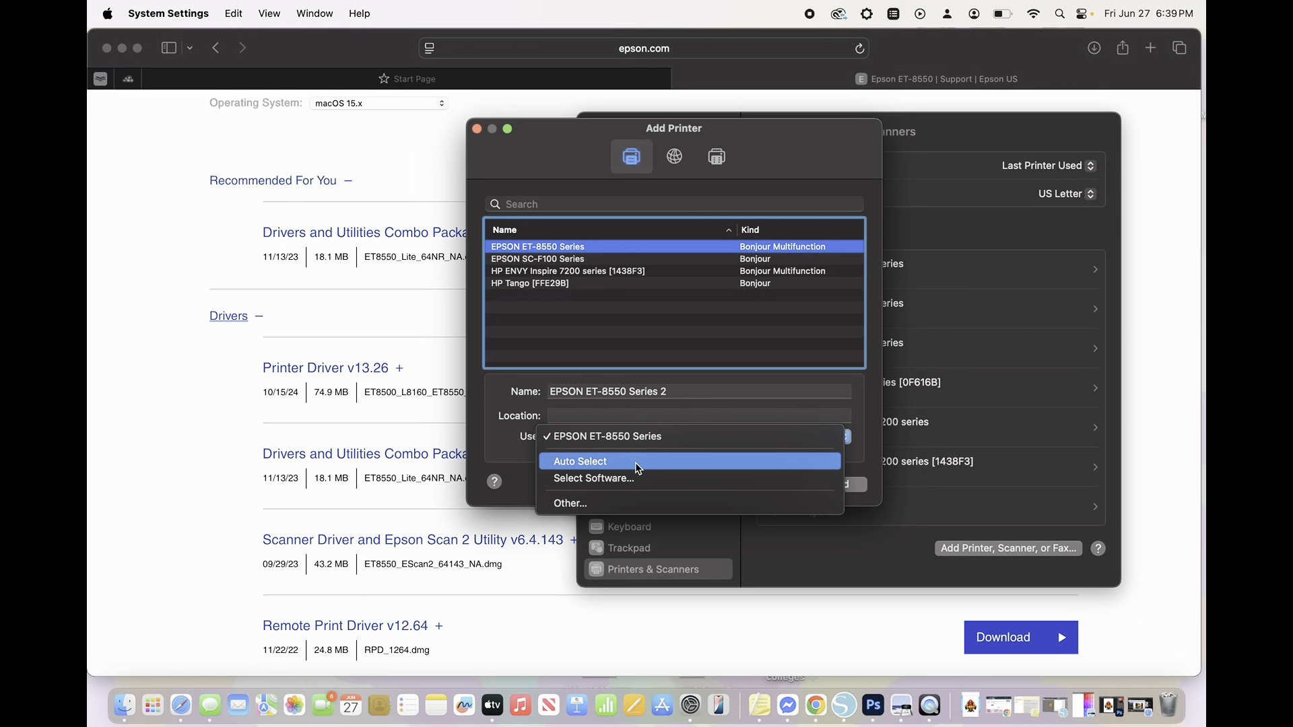
click(625, 479)
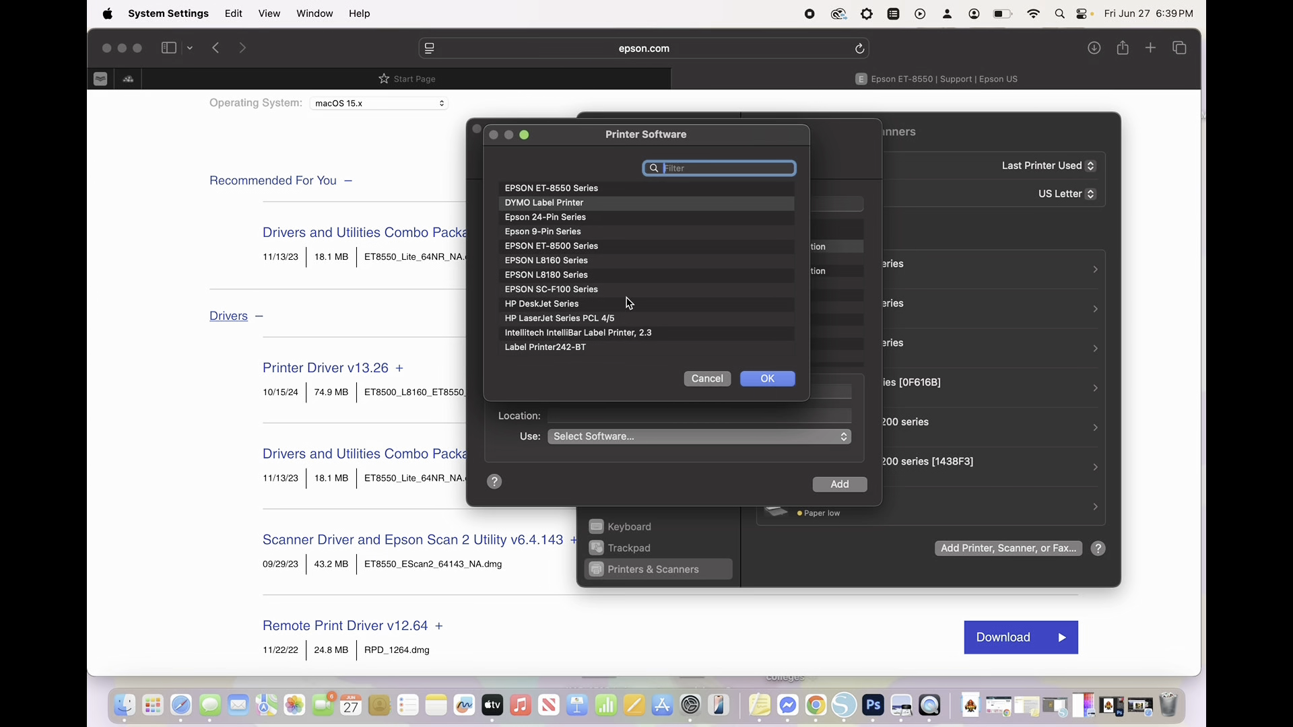
scroll(670, 234, up, 1)
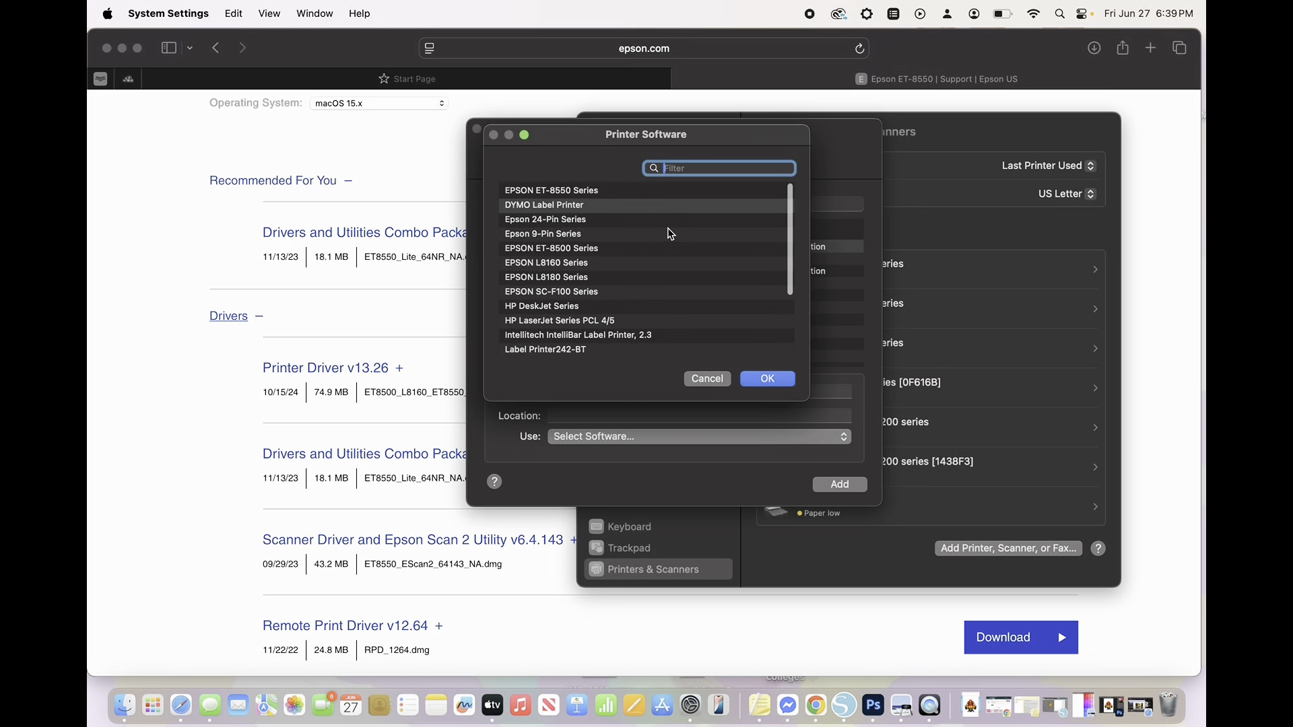
click(564, 193)
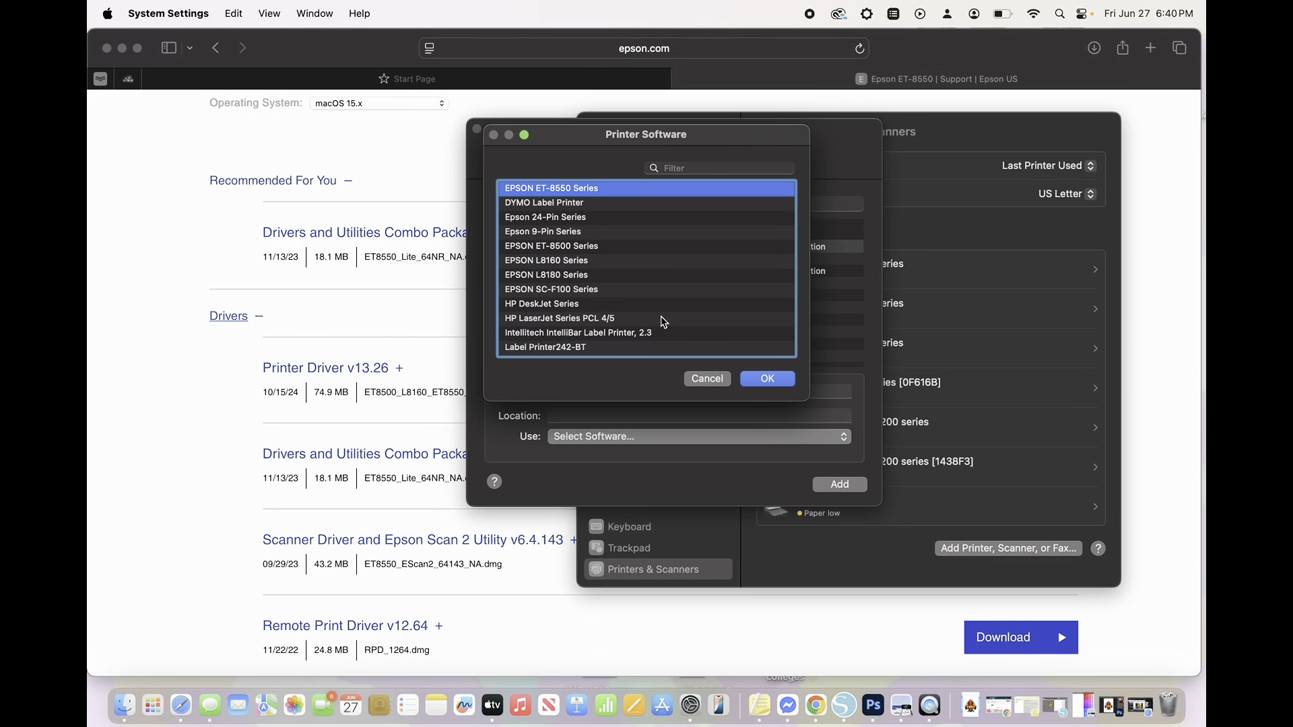
click(710, 377)
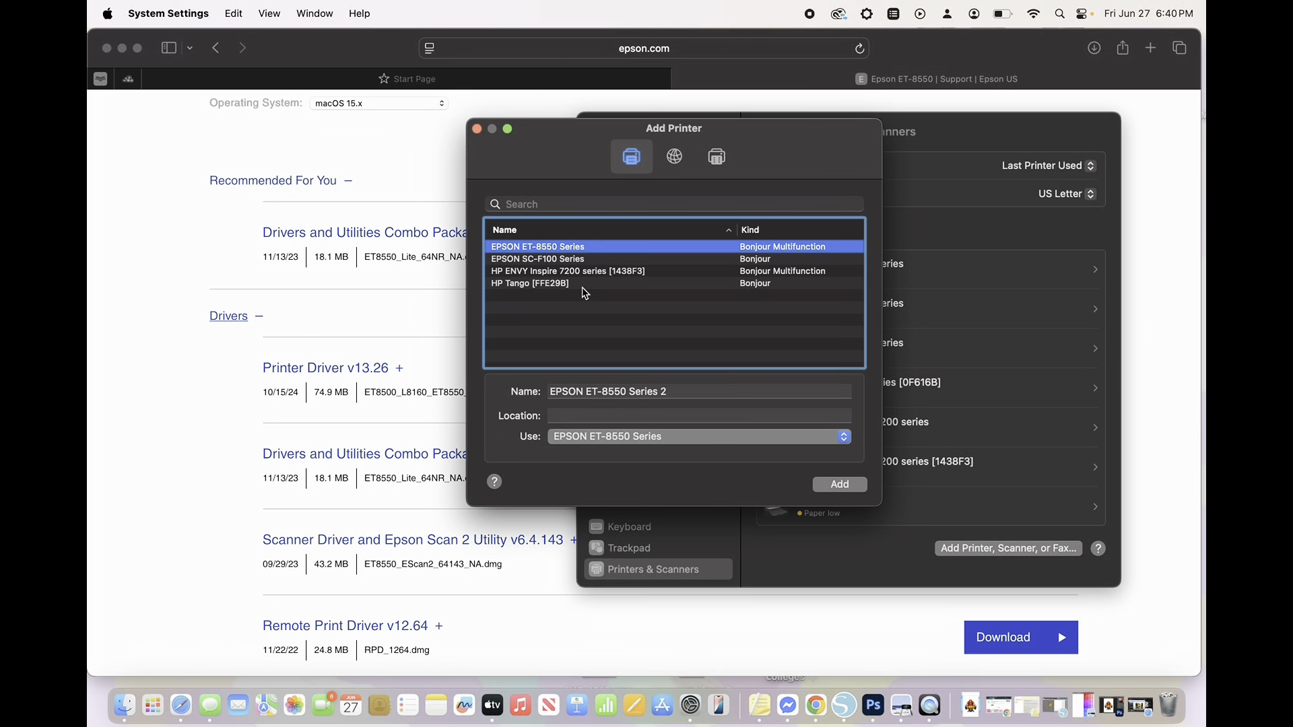
click(476, 129)
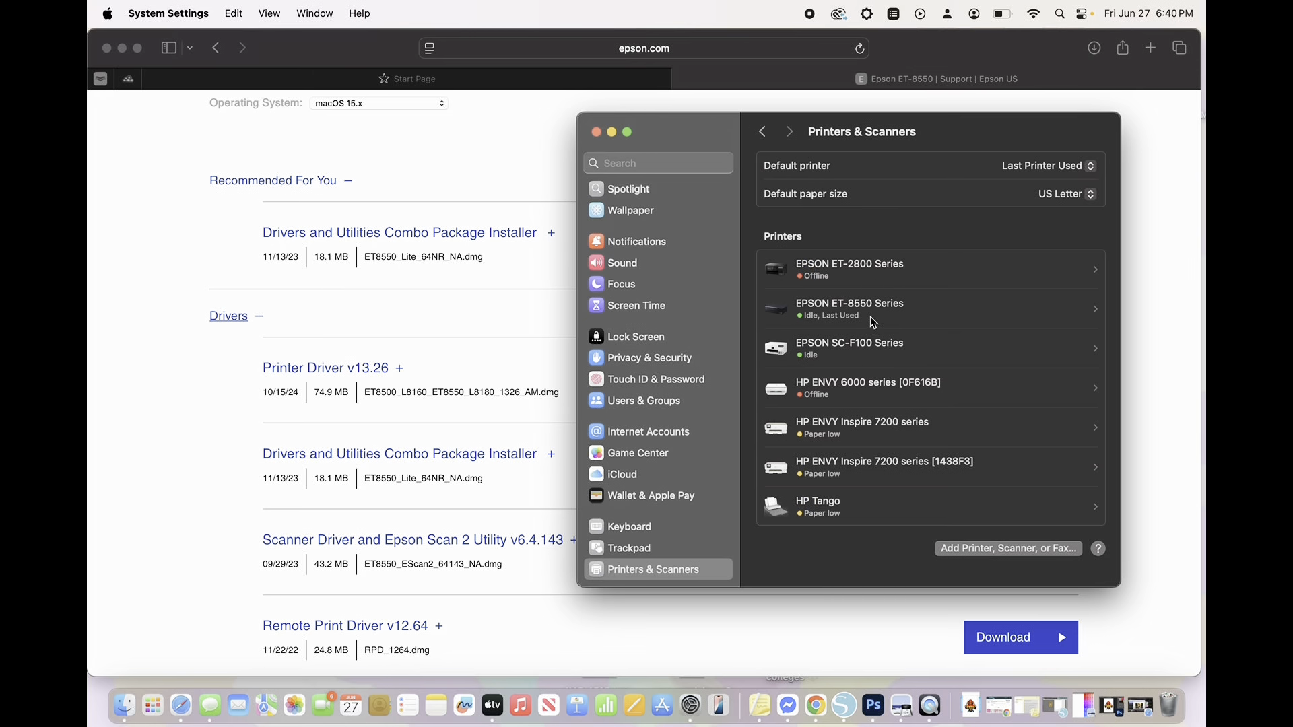
- Review the EPSON ET-8550 Series printer's general details, driver version and driver options in Printers & Scanners, and close the settings
click(888, 310)
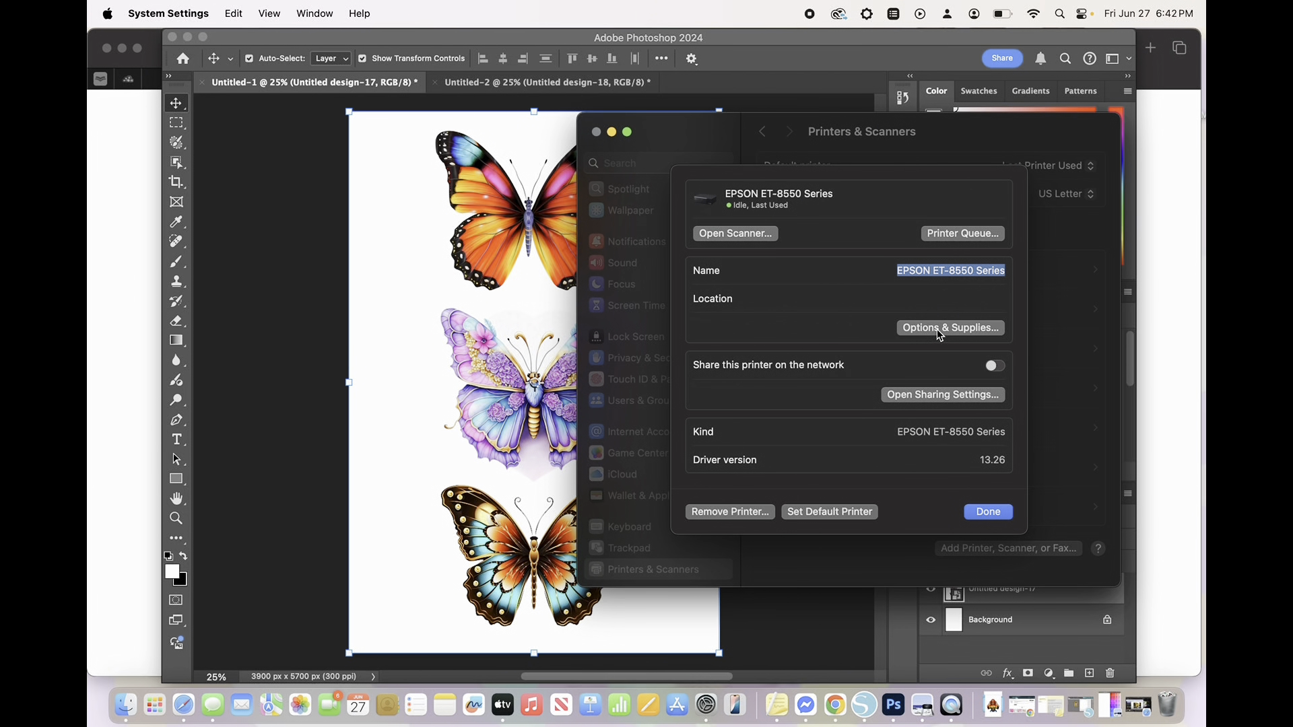
click(941, 331)
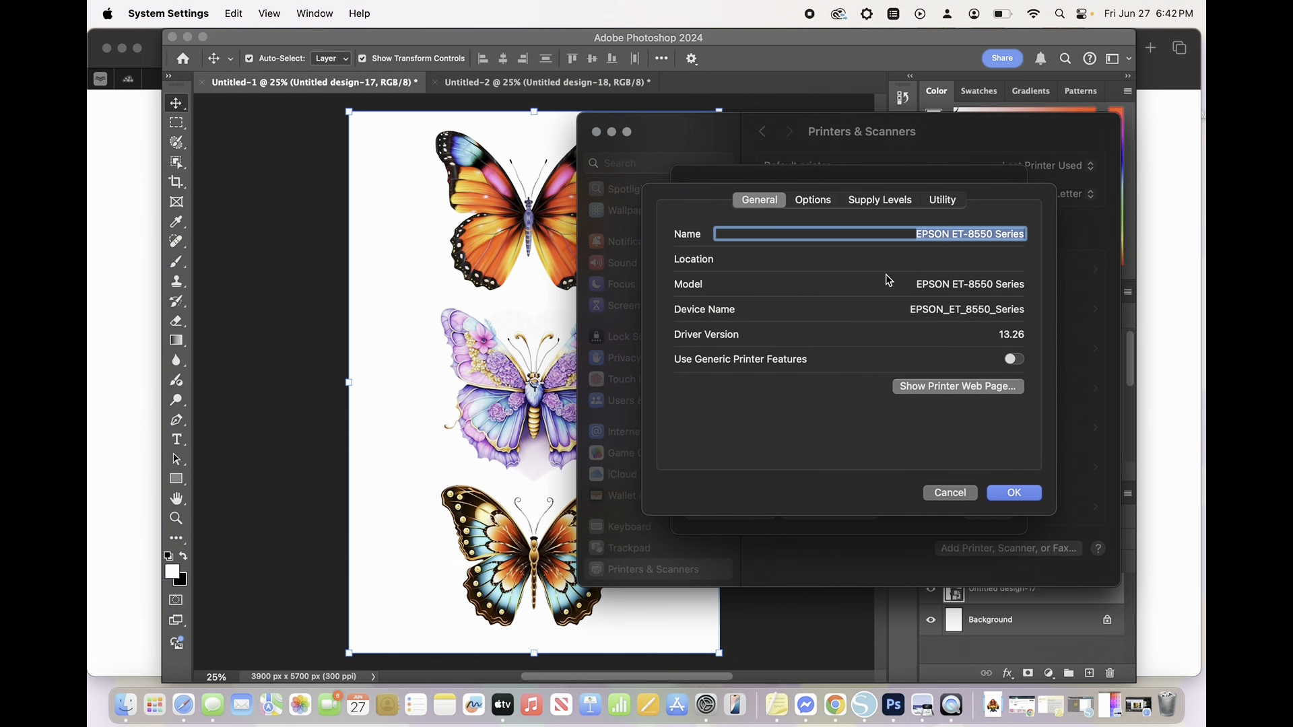
click(826, 202)
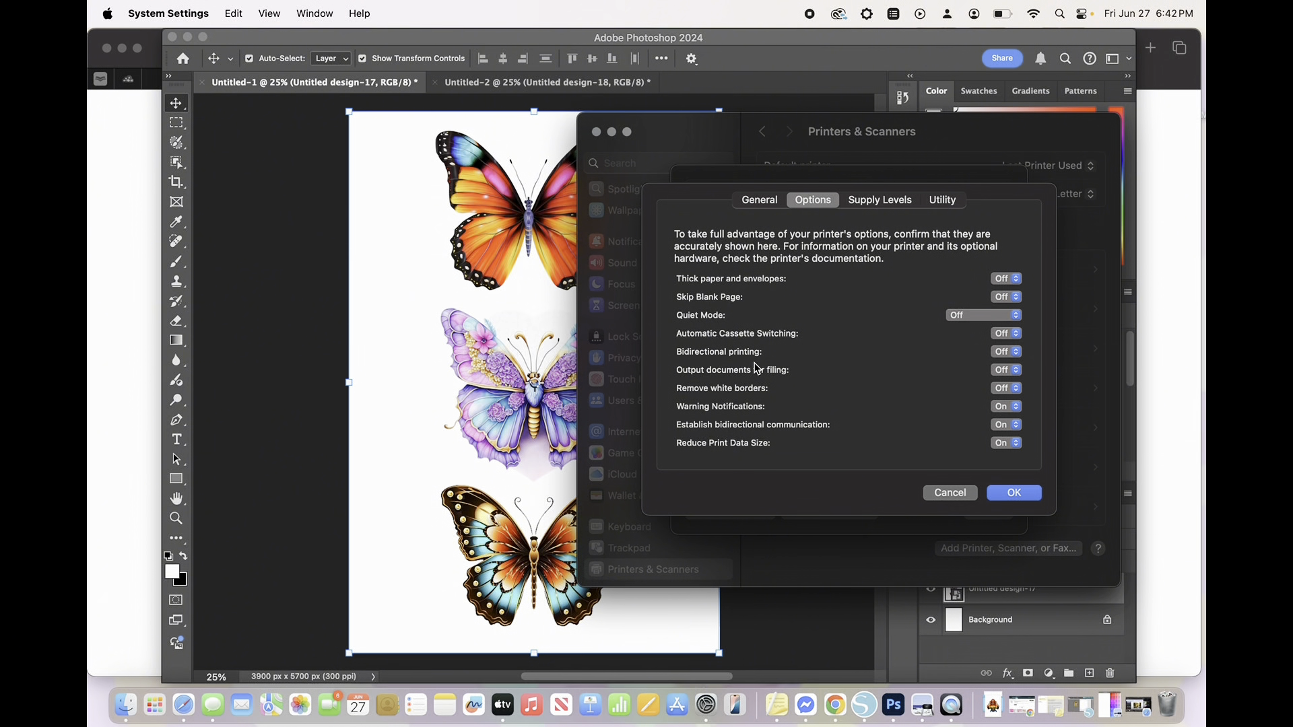
click(1020, 494)
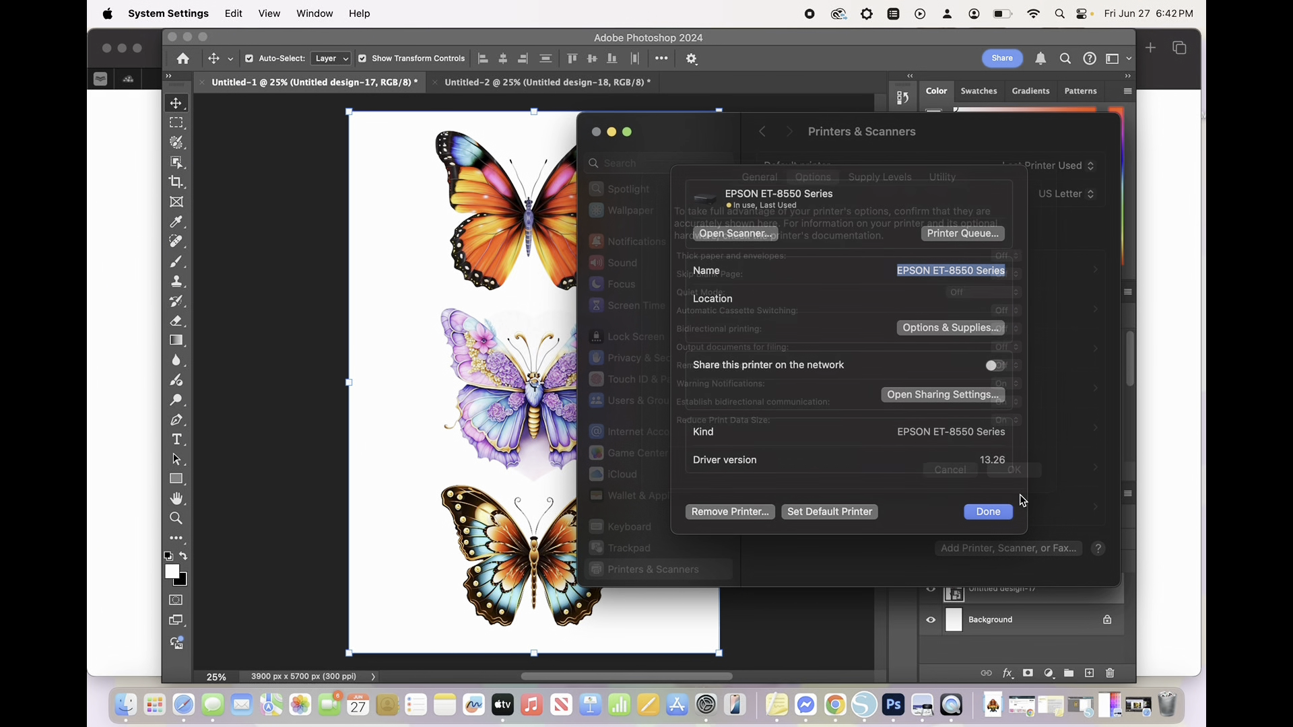
click(984, 513)
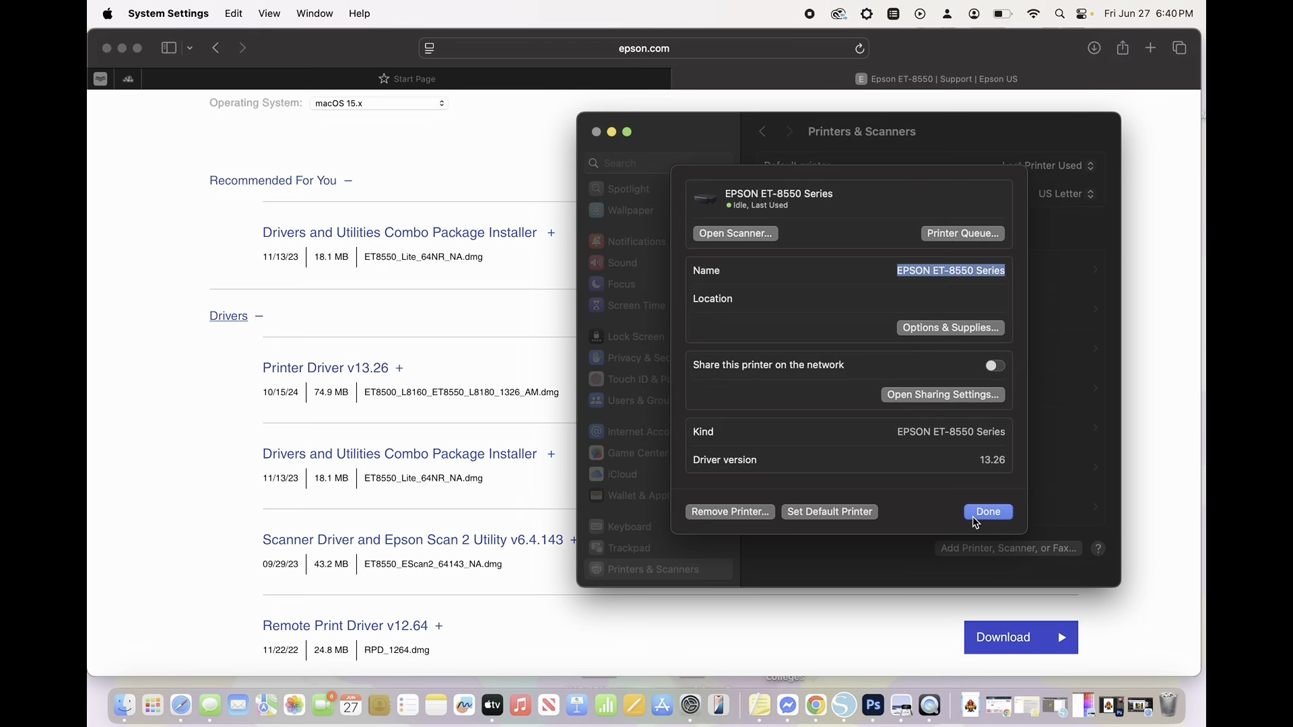
click(989, 512)
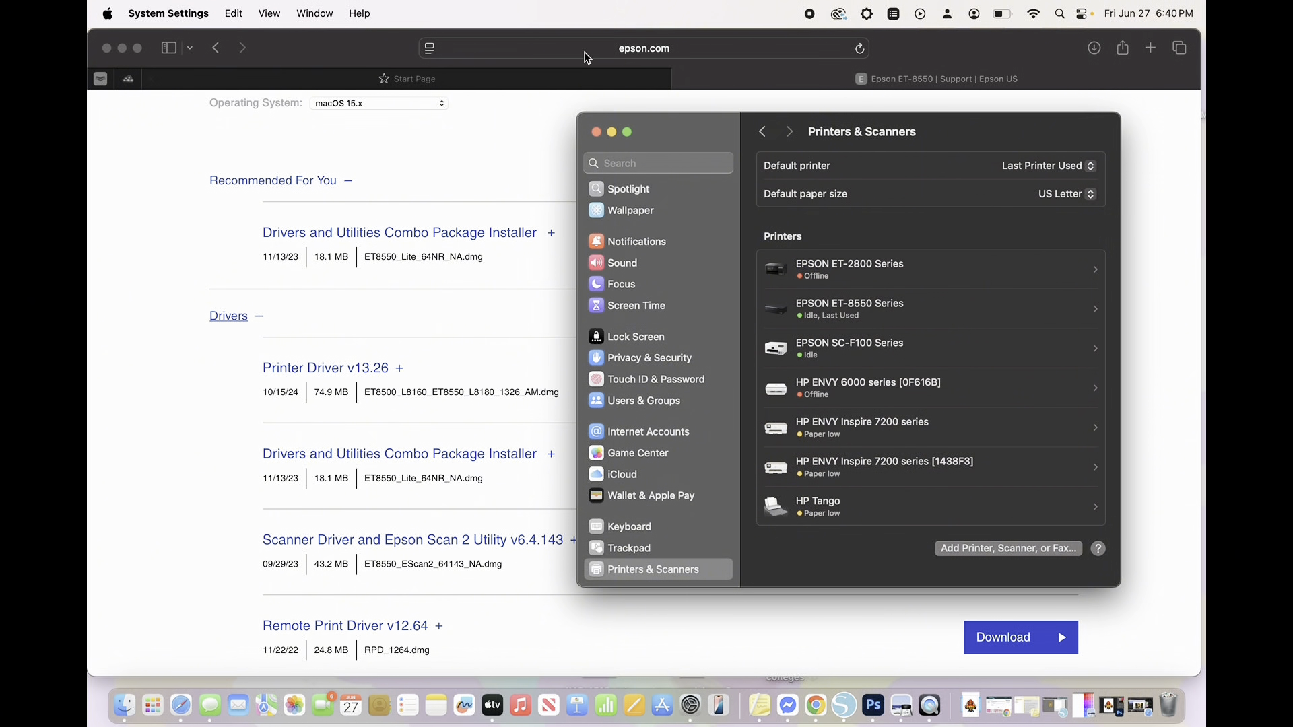
click(597, 134)
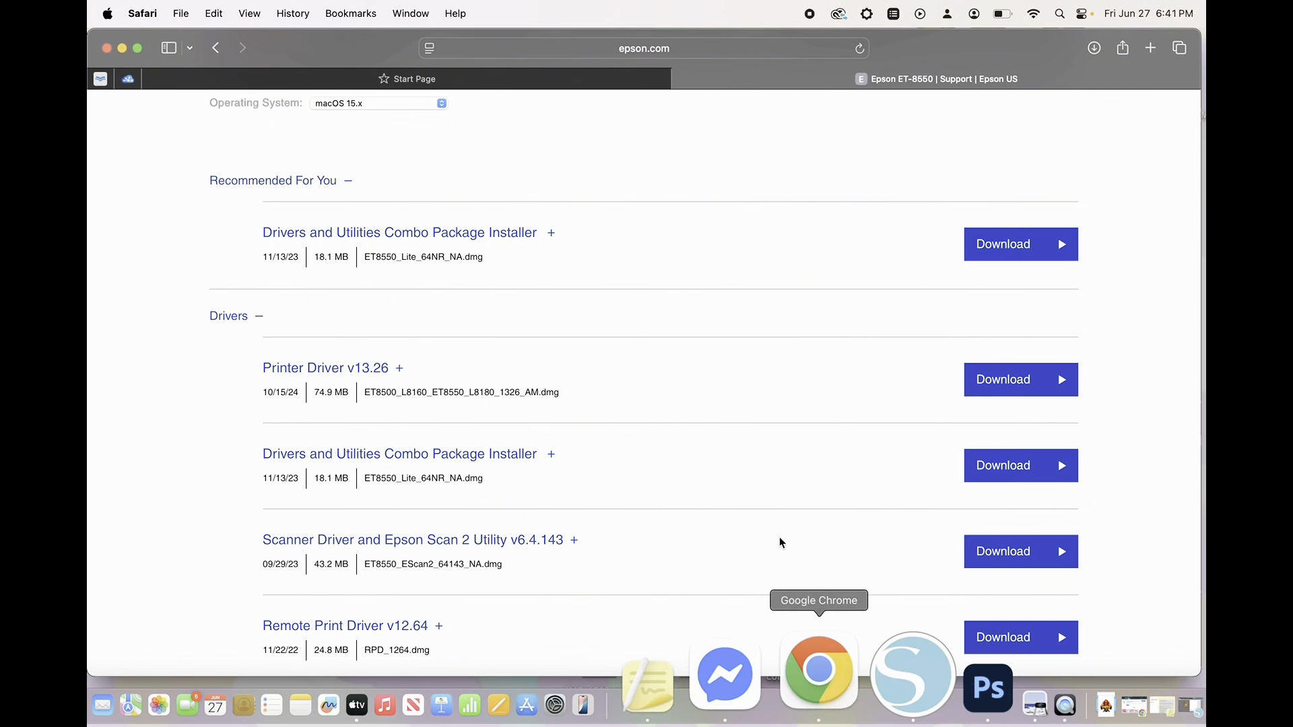
- Open the Untitled design-18 image in Preview and bring up its print dialog
click(956, 700)
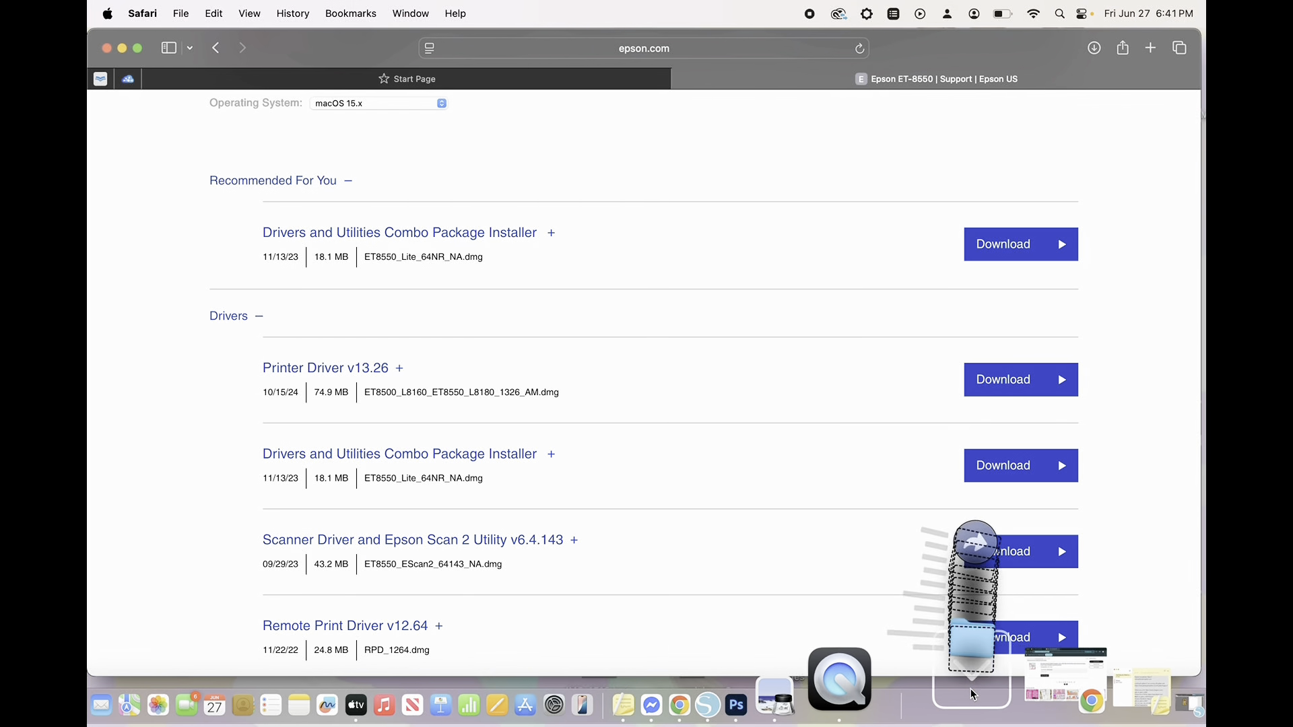
click(996, 588)
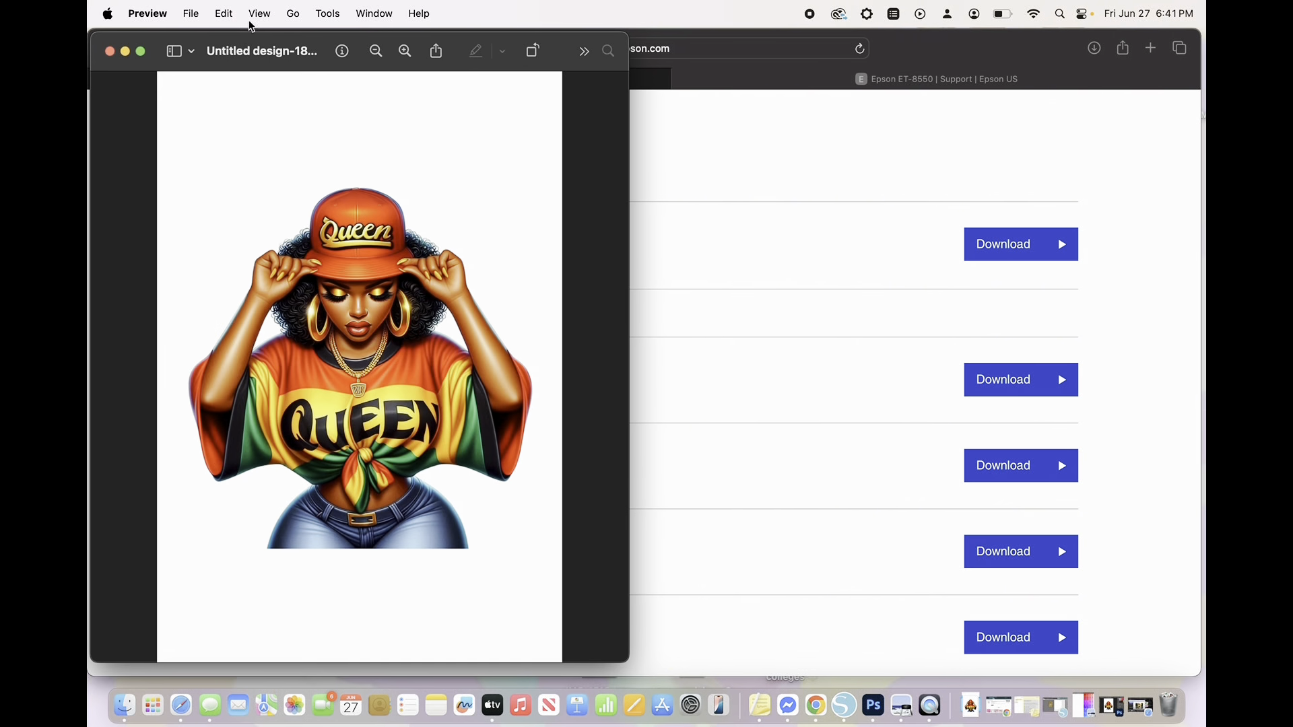
click(192, 19)
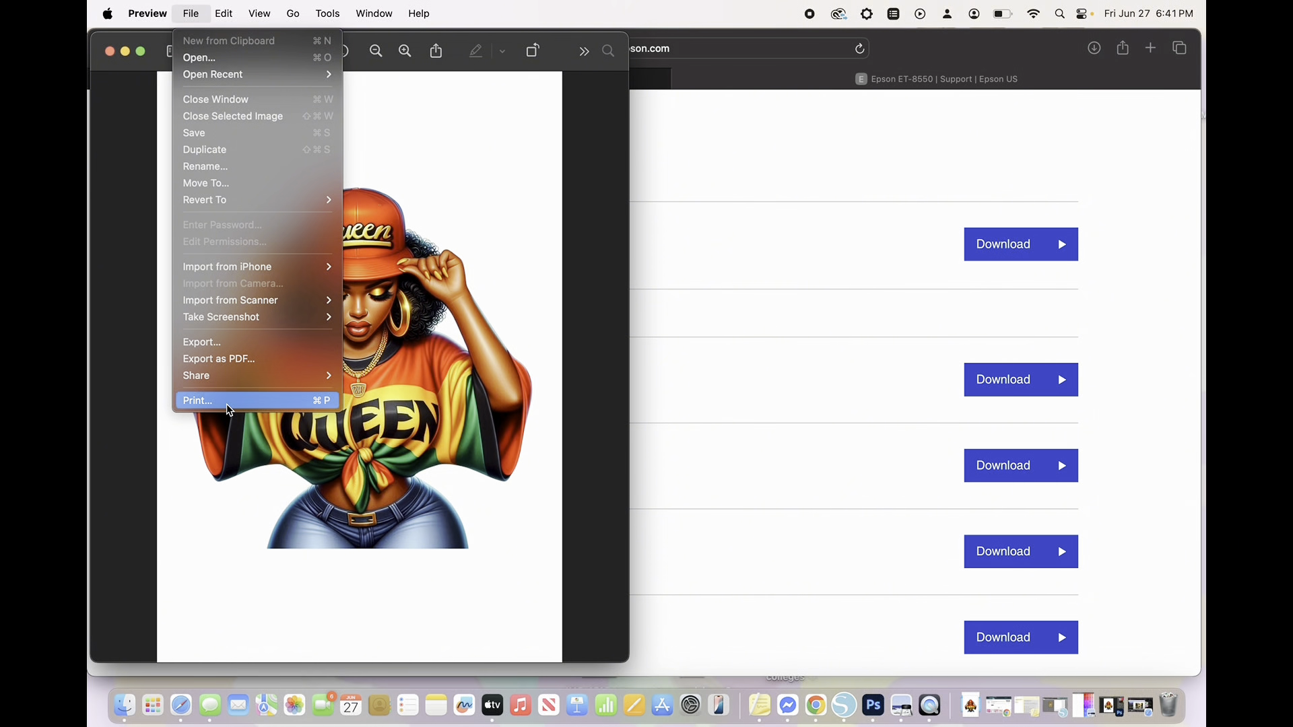
click(192, 400)
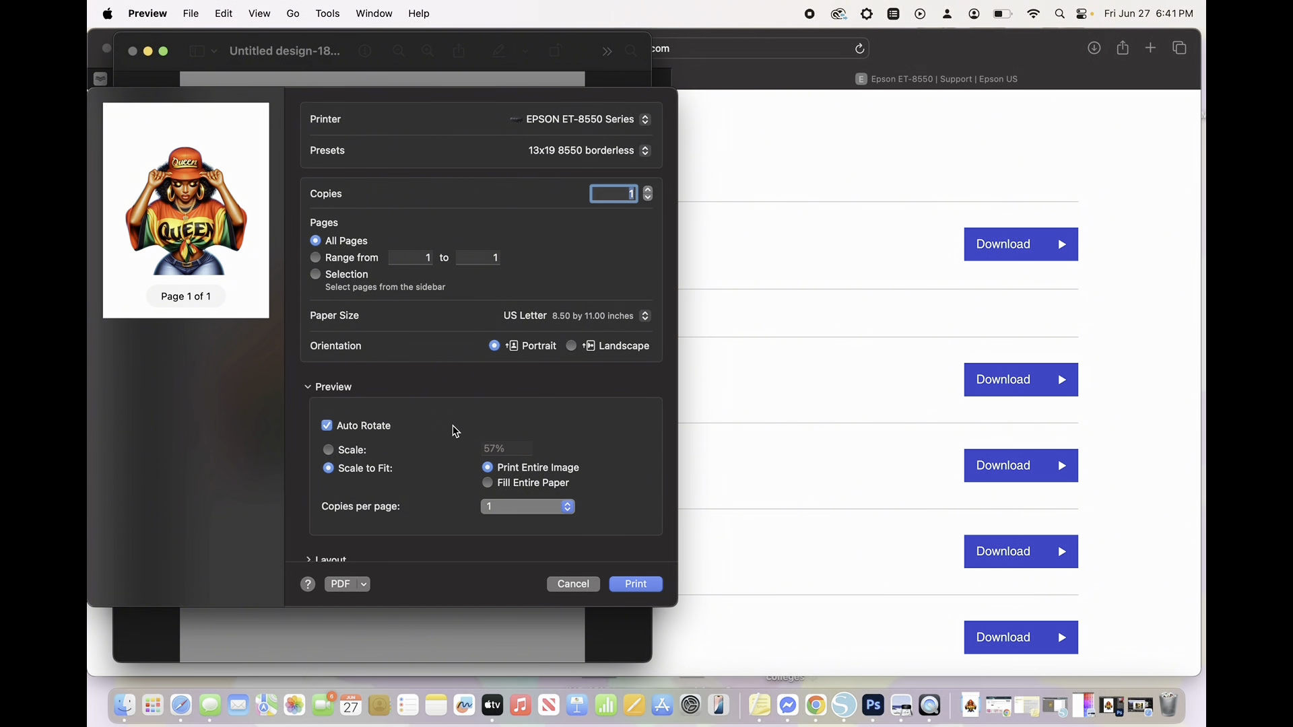
- Set the paper size for the Preview print to Super B (13 x 19 in)
scroll(454, 427, down, 3)
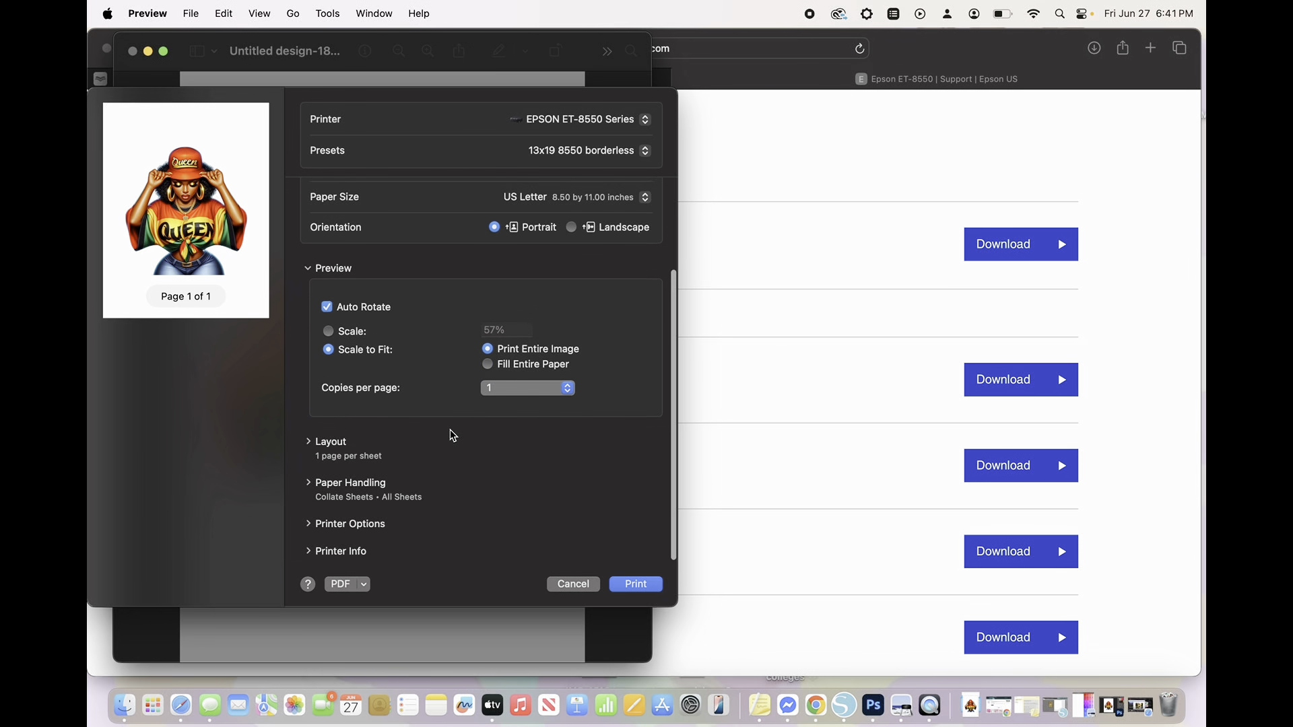
scroll(453, 436, up, 4)
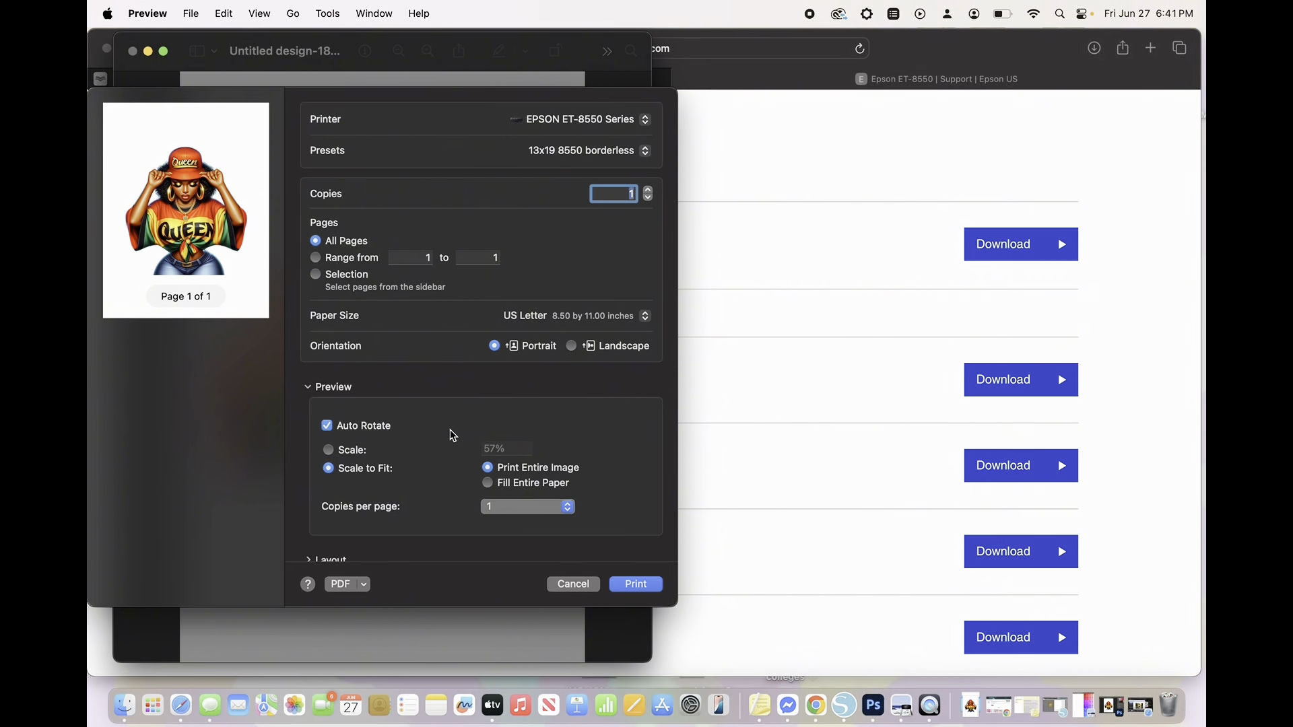
click(575, 314)
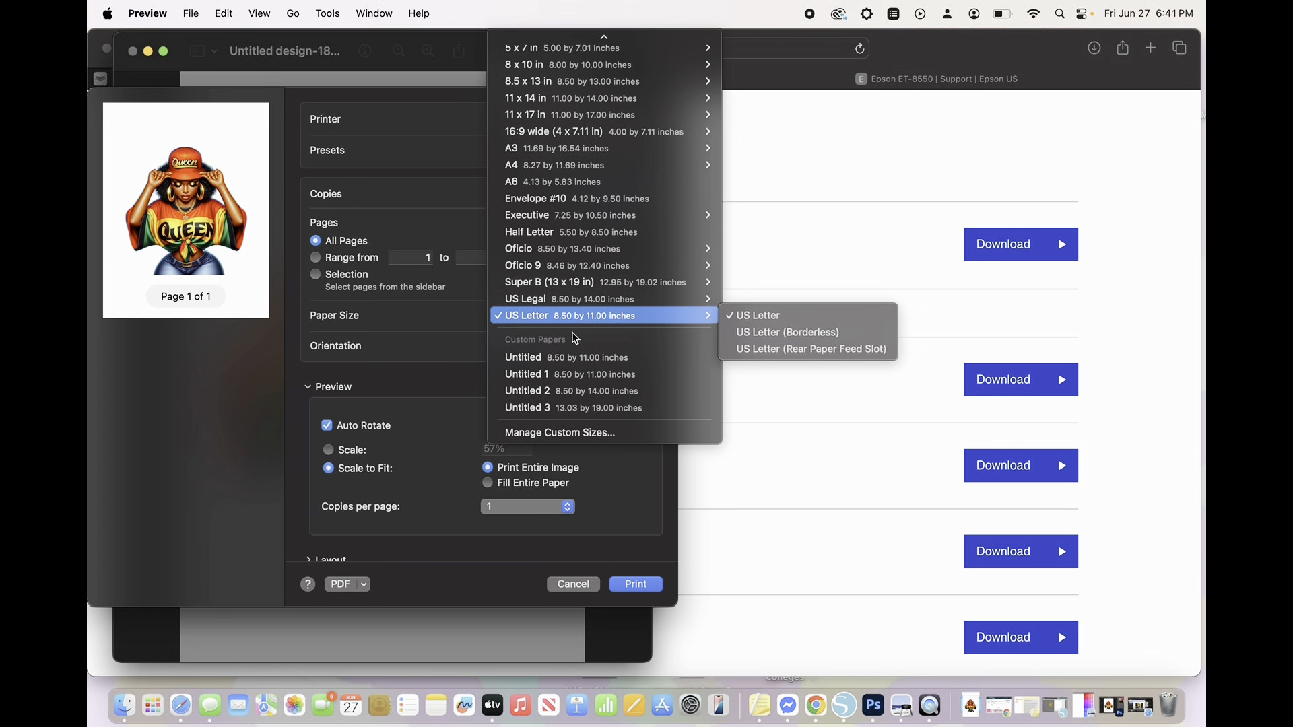
click(586, 283)
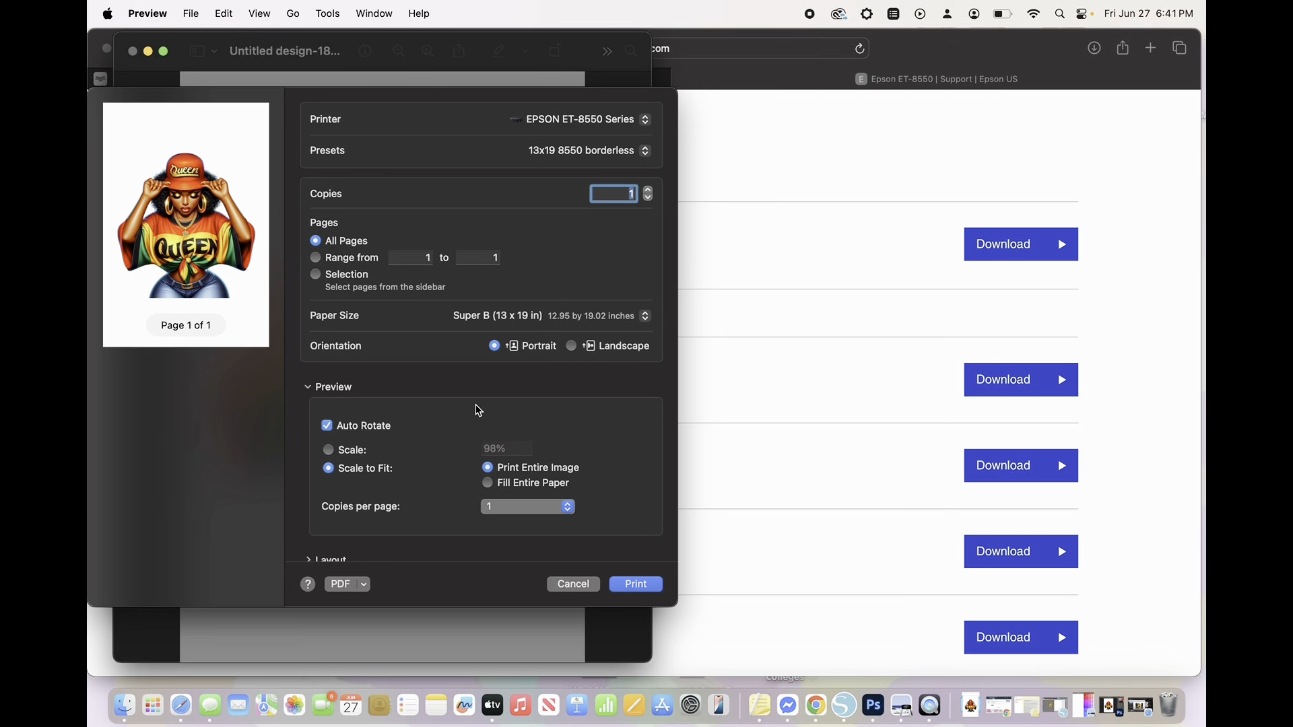
- Check the Color Matching and Print Settings under the printer options, cancel the print and close the image
scroll(412, 477, down, 2)
scroll(412, 477, down, 2)
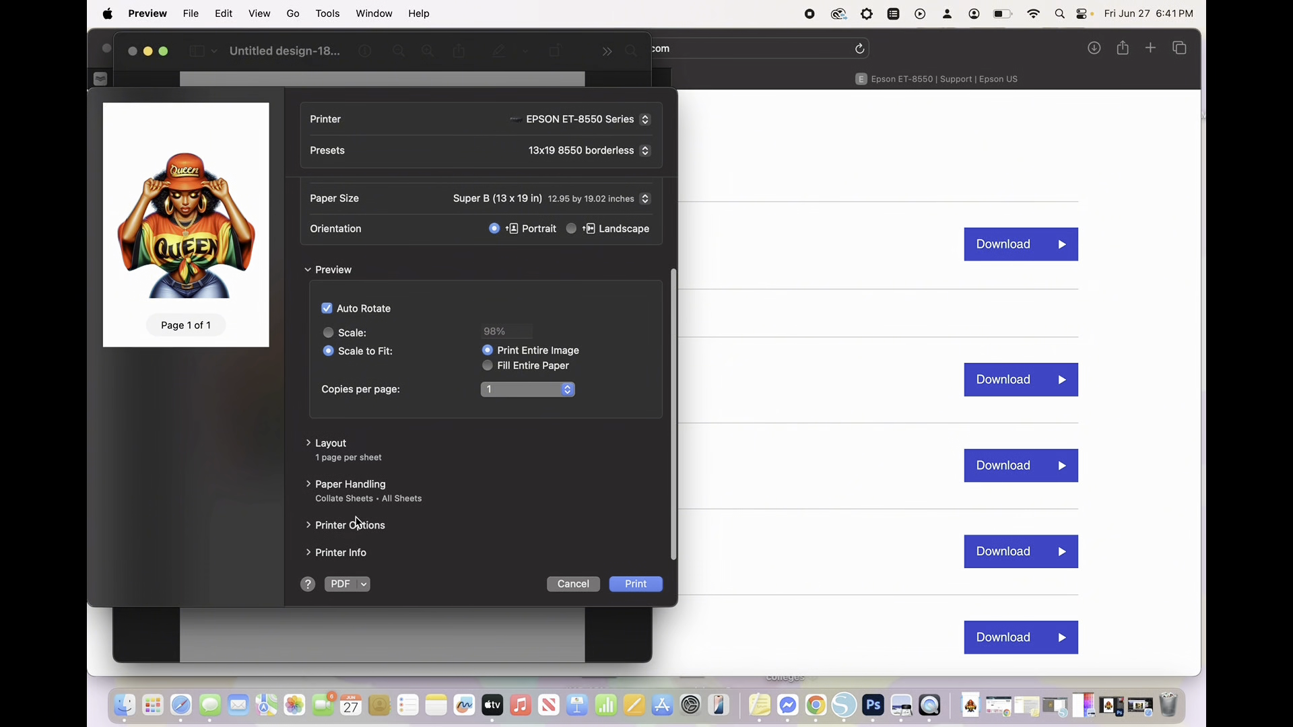
click(351, 527)
scroll(375, 466, down, 4)
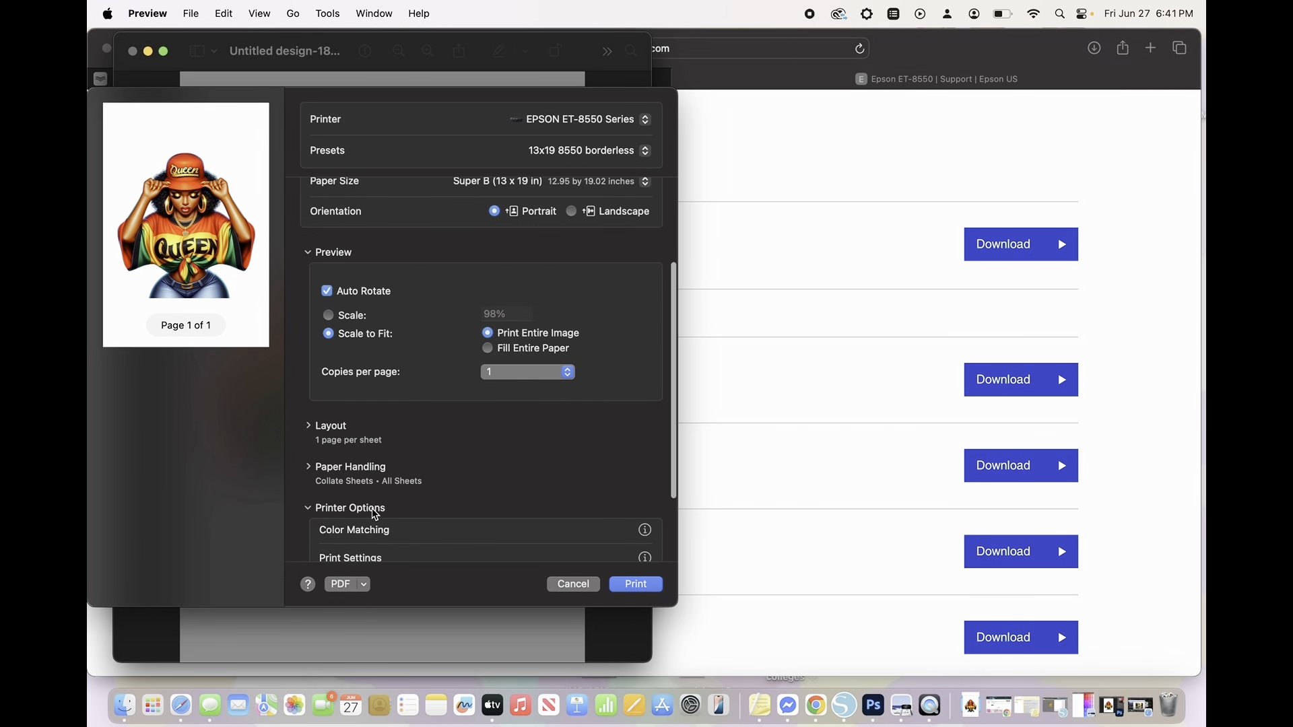
click(370, 431)
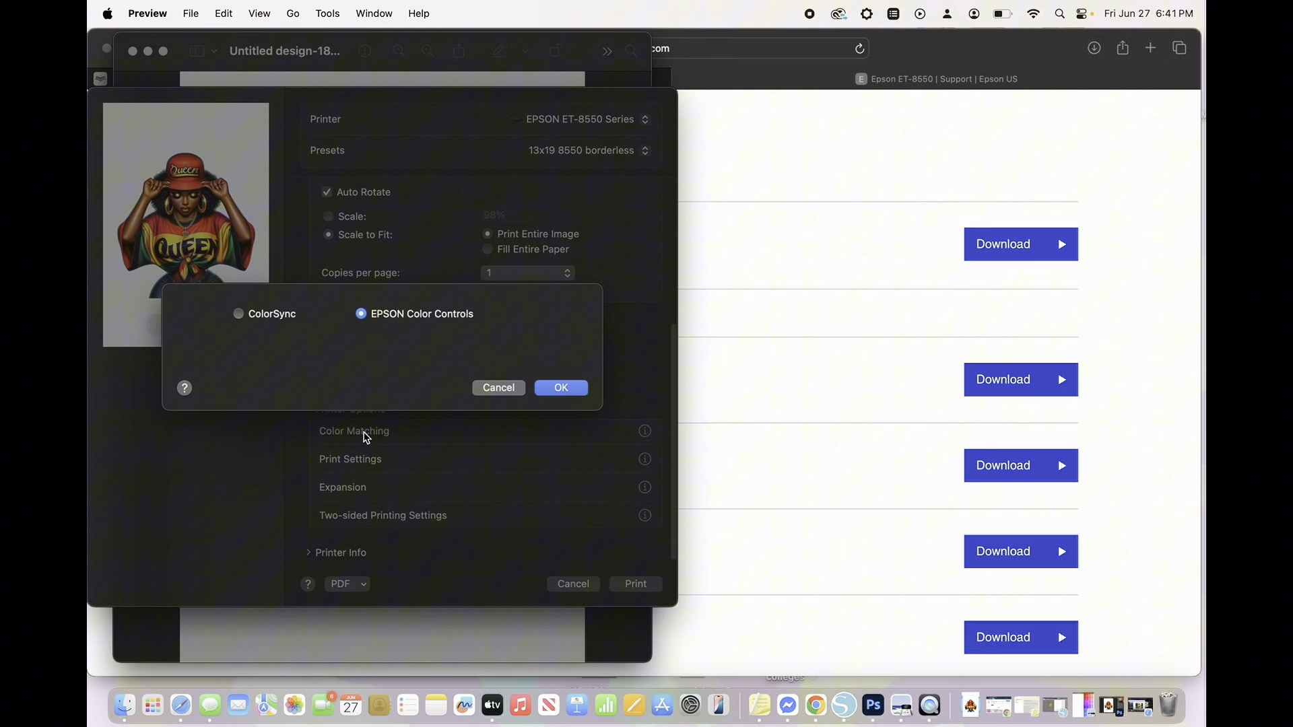
click(551, 380)
click(360, 462)
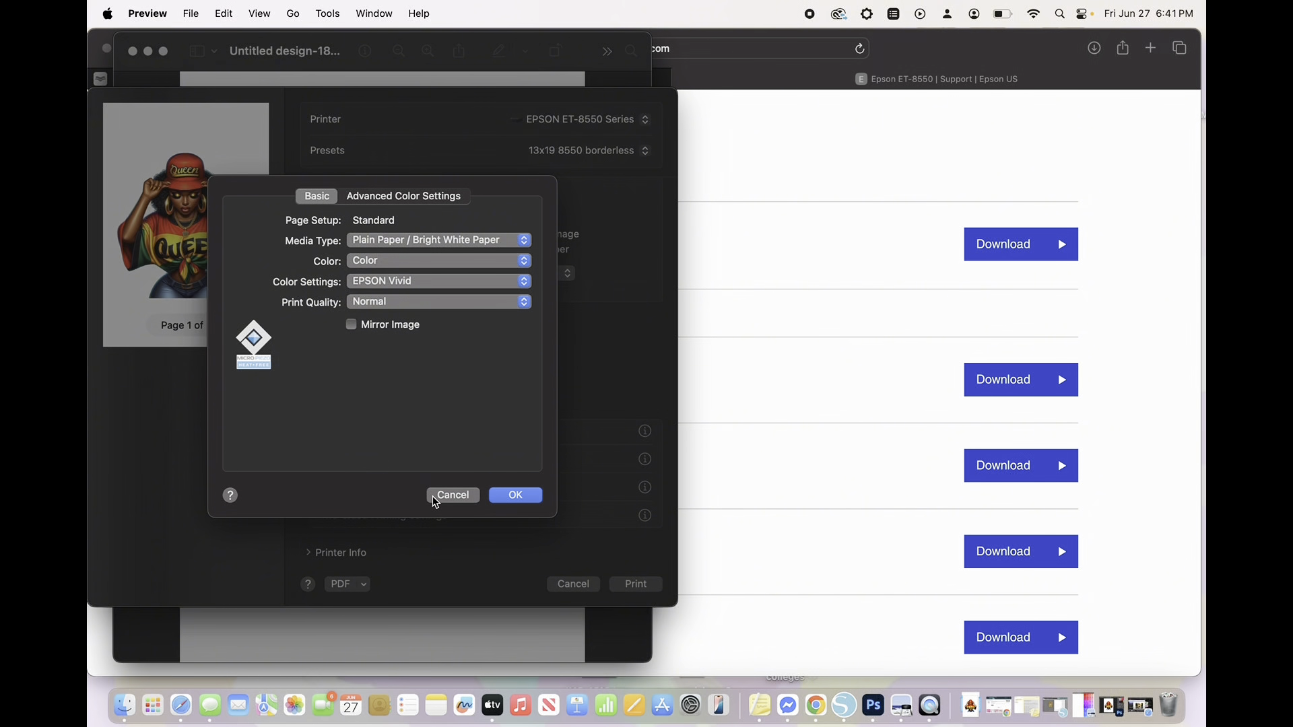
click(436, 497)
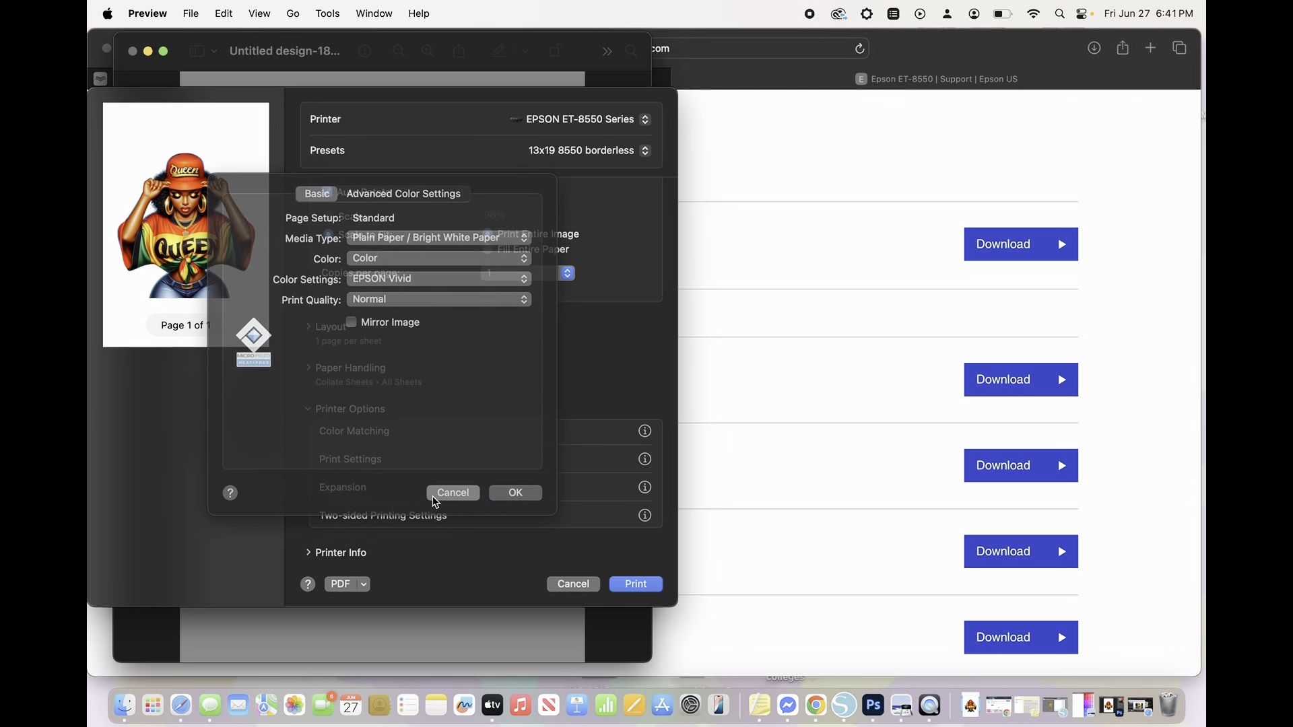
click(573, 584)
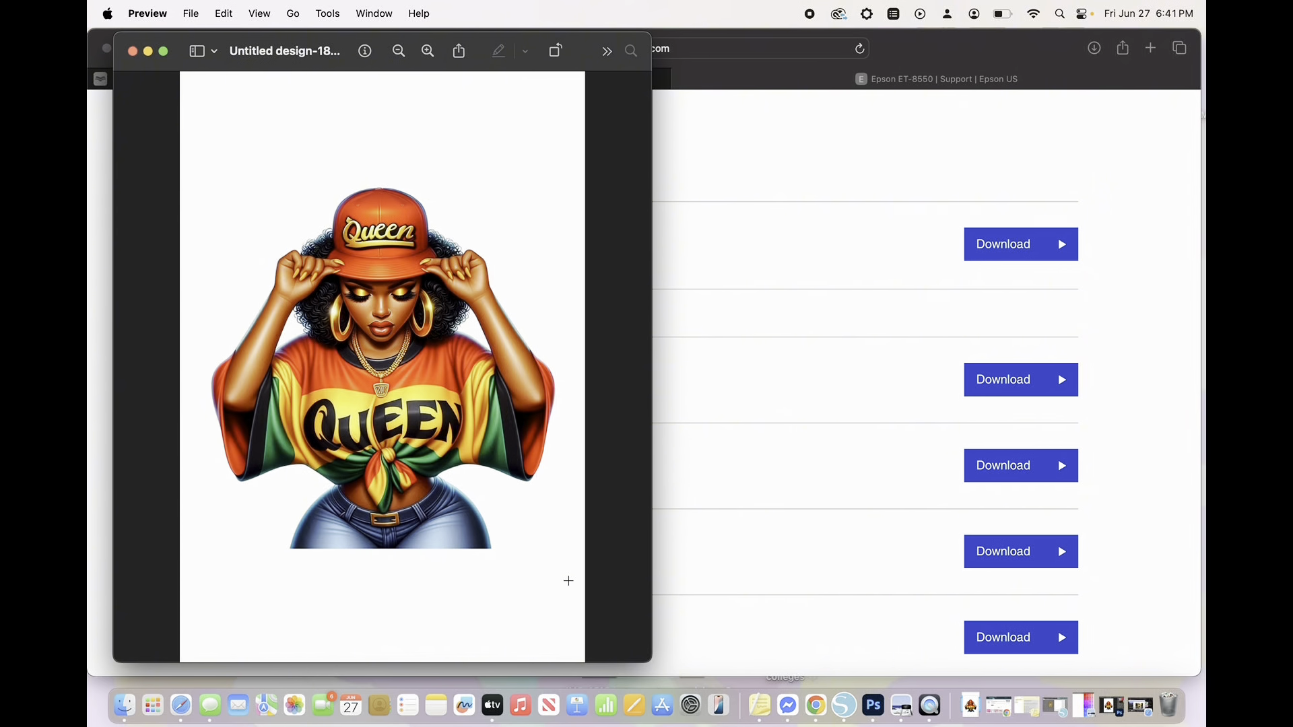
click(132, 51)
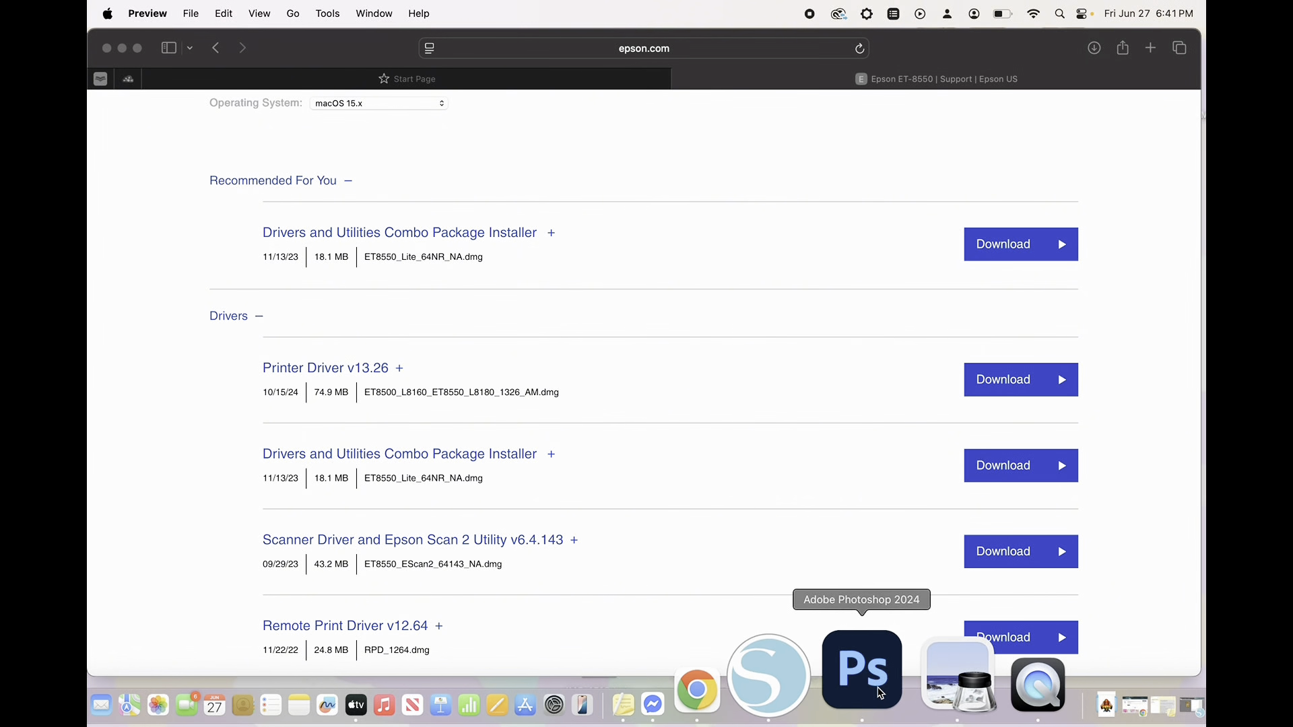
- Switch to Photoshop and open the print settings for the Untitled-1 butterfly document, with color handling on Printer Manages Colors
click(855, 669)
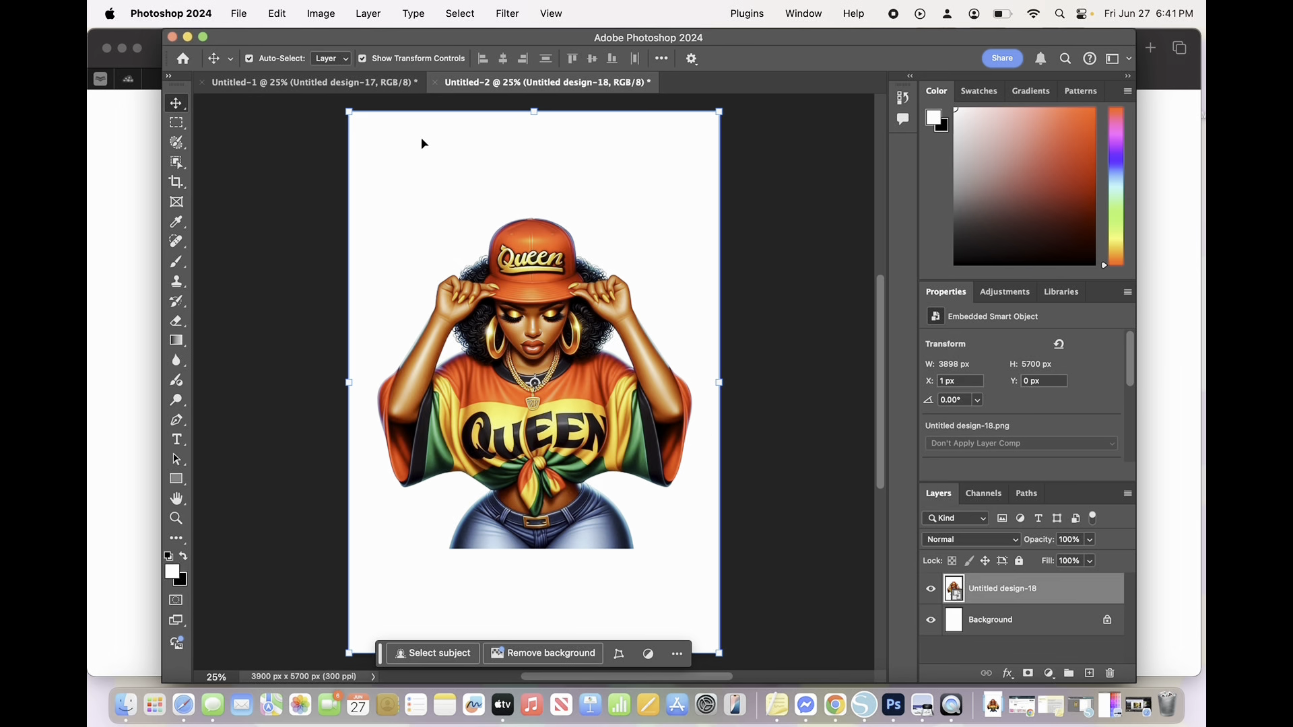
click(364, 82)
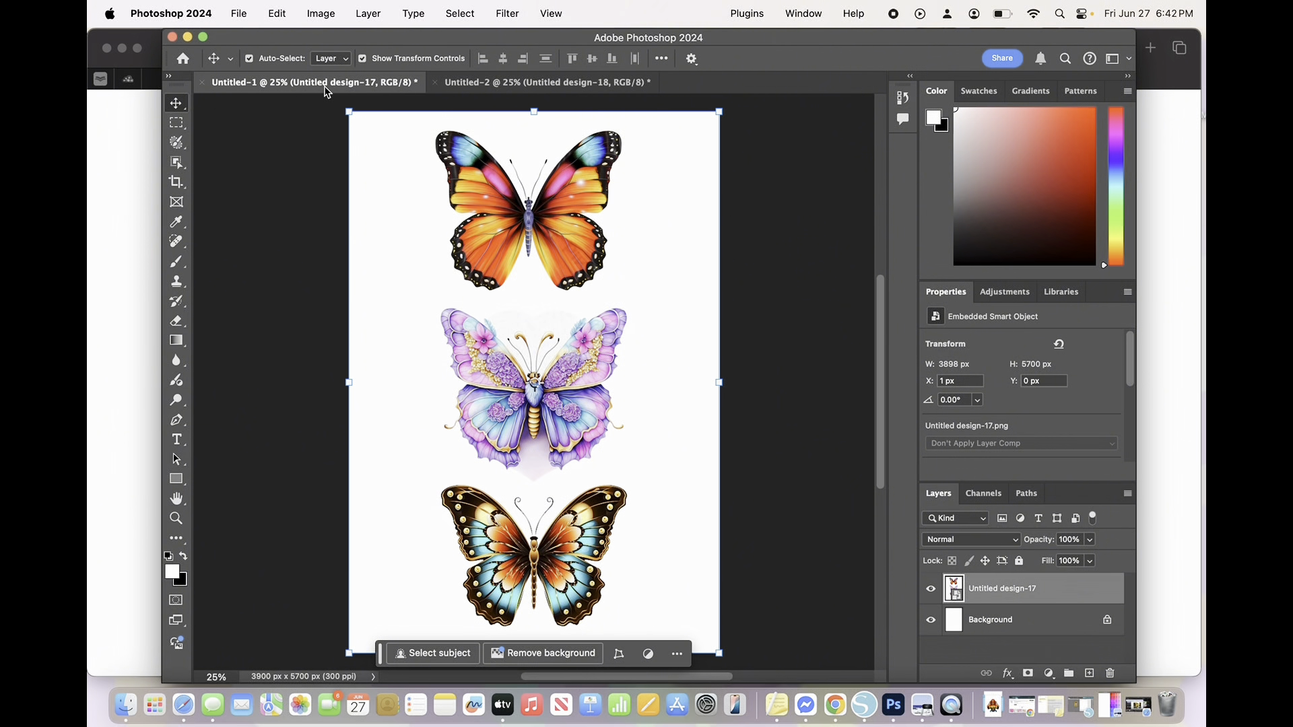
click(241, 16)
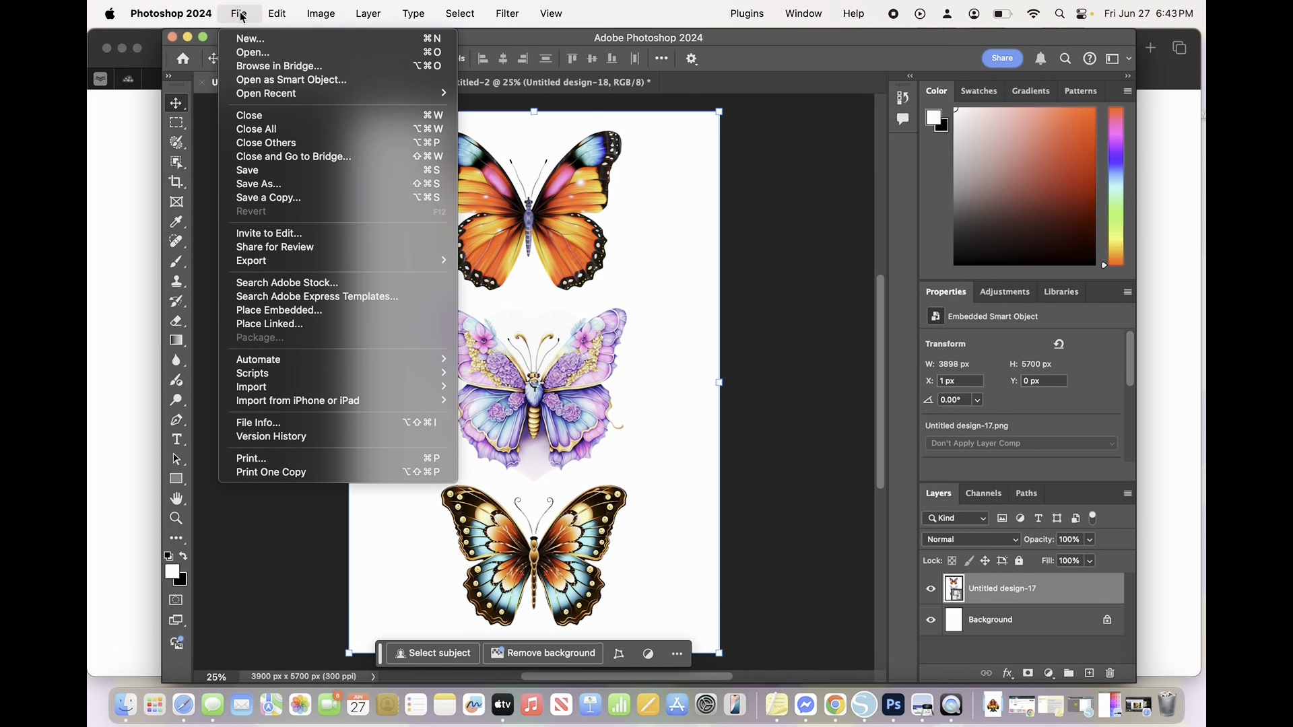
click(265, 459)
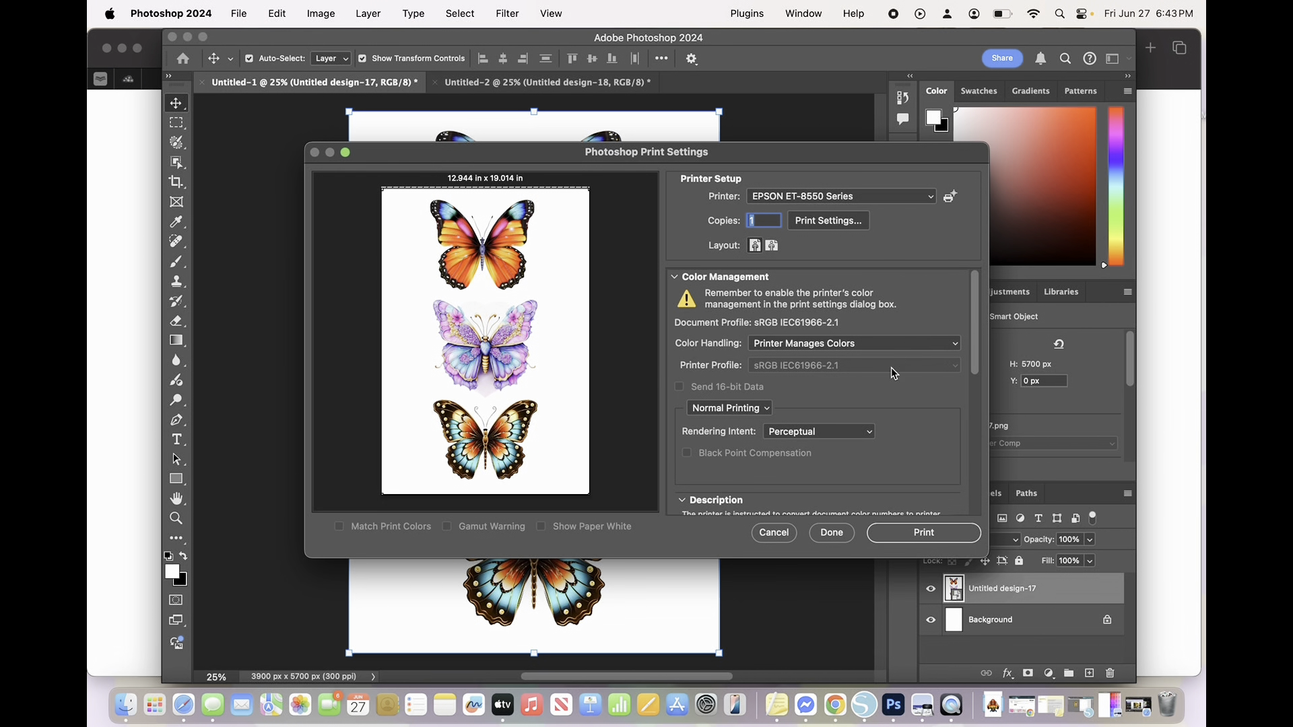
click(835, 348)
click(835, 348)
- Open the printer's own print settings and choose the Super B (13 x 19 in) (Borderless) paper size
click(831, 226)
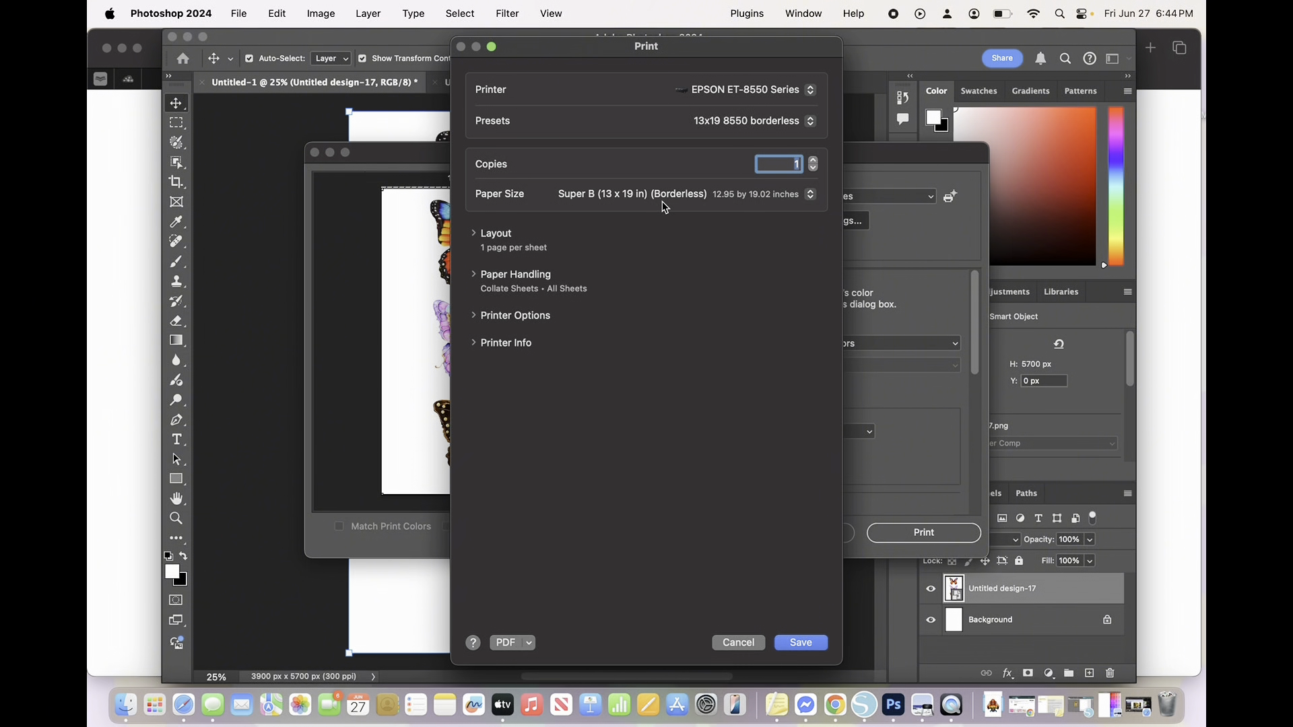
click(702, 207)
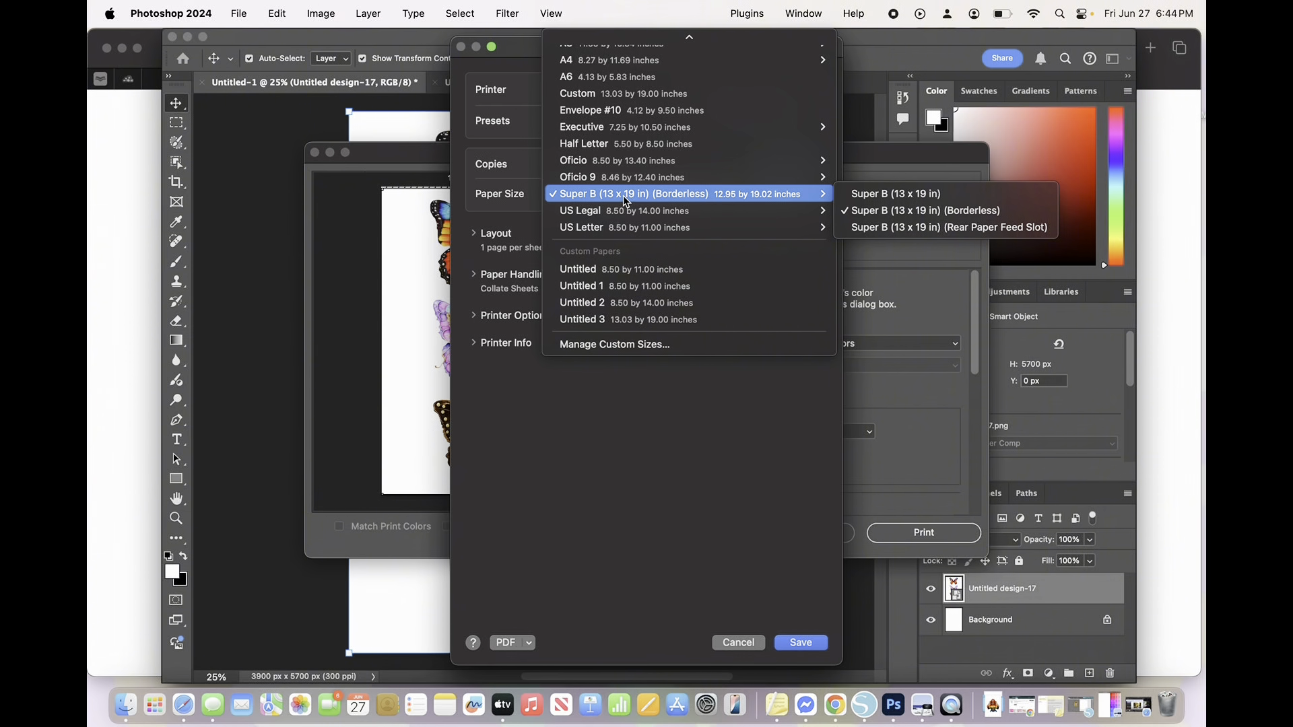
click(774, 195)
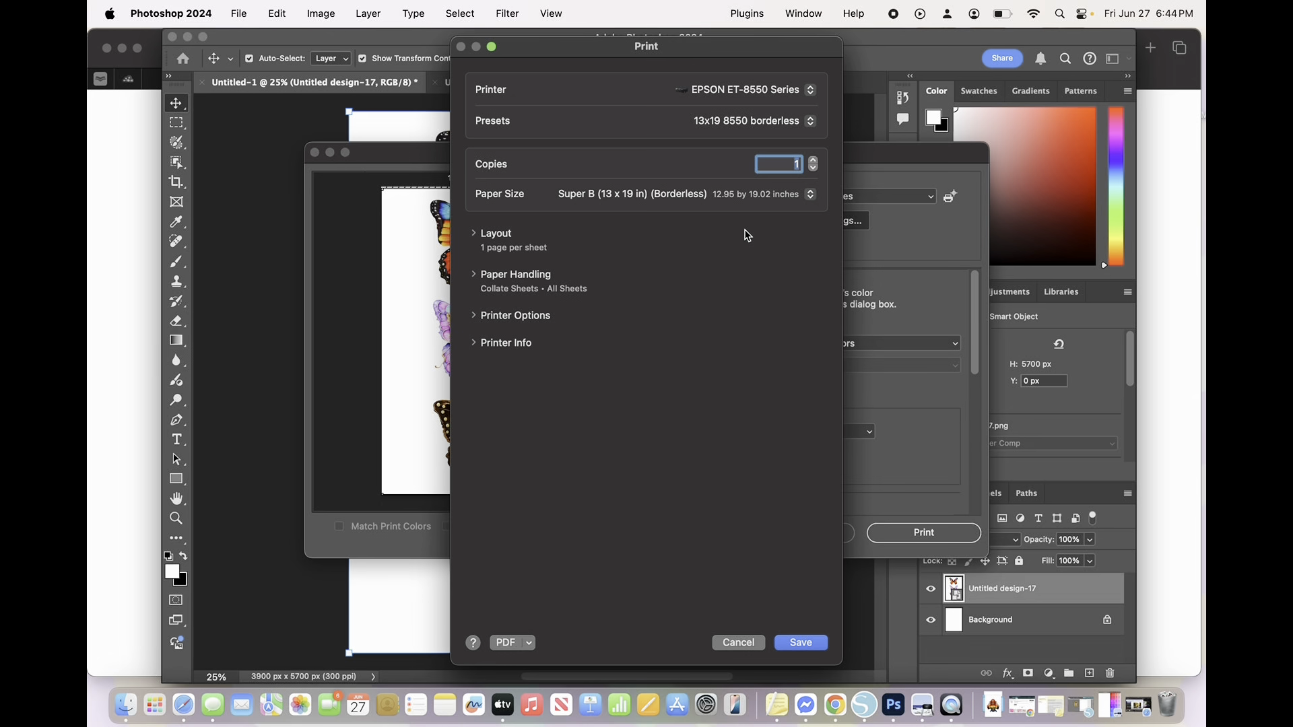
- Look through the other paper sizes and their borderless variants, such as 11 x 17 in, without changing the selection
click(749, 195)
mouse_move(759, 195)
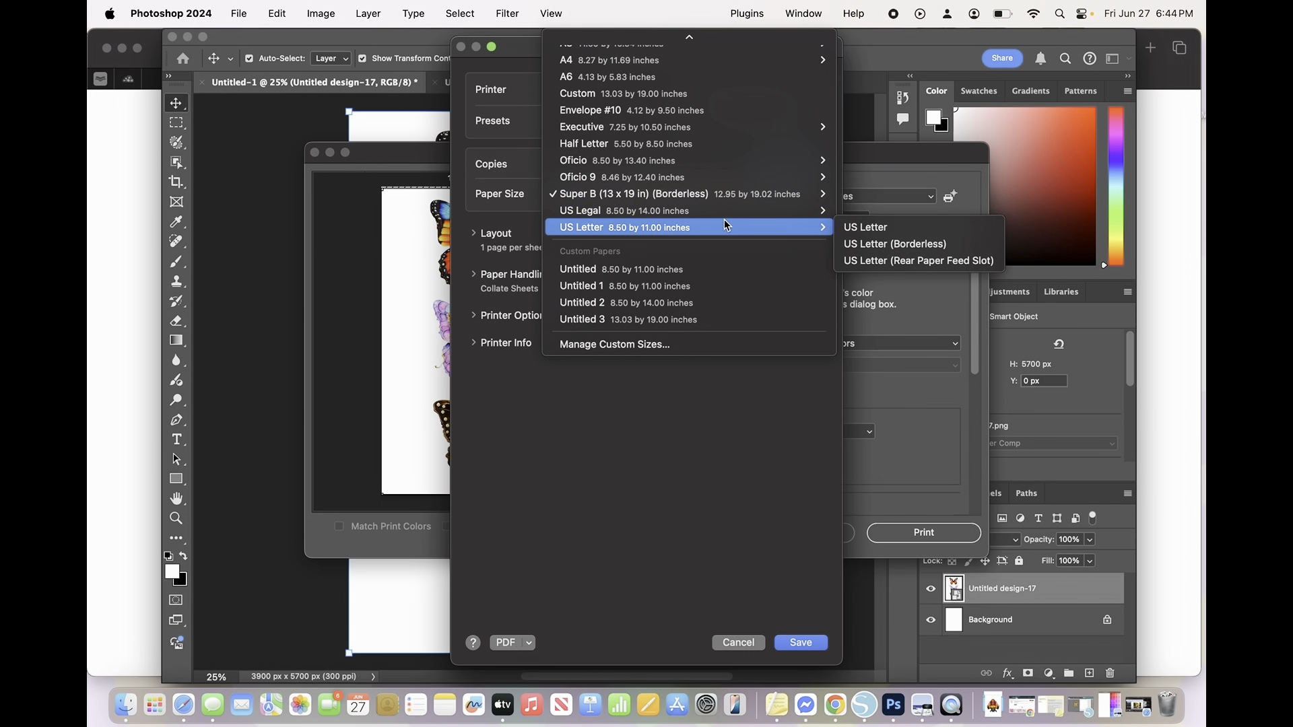
scroll(726, 226, up, 3)
scroll(726, 225, up, 3)
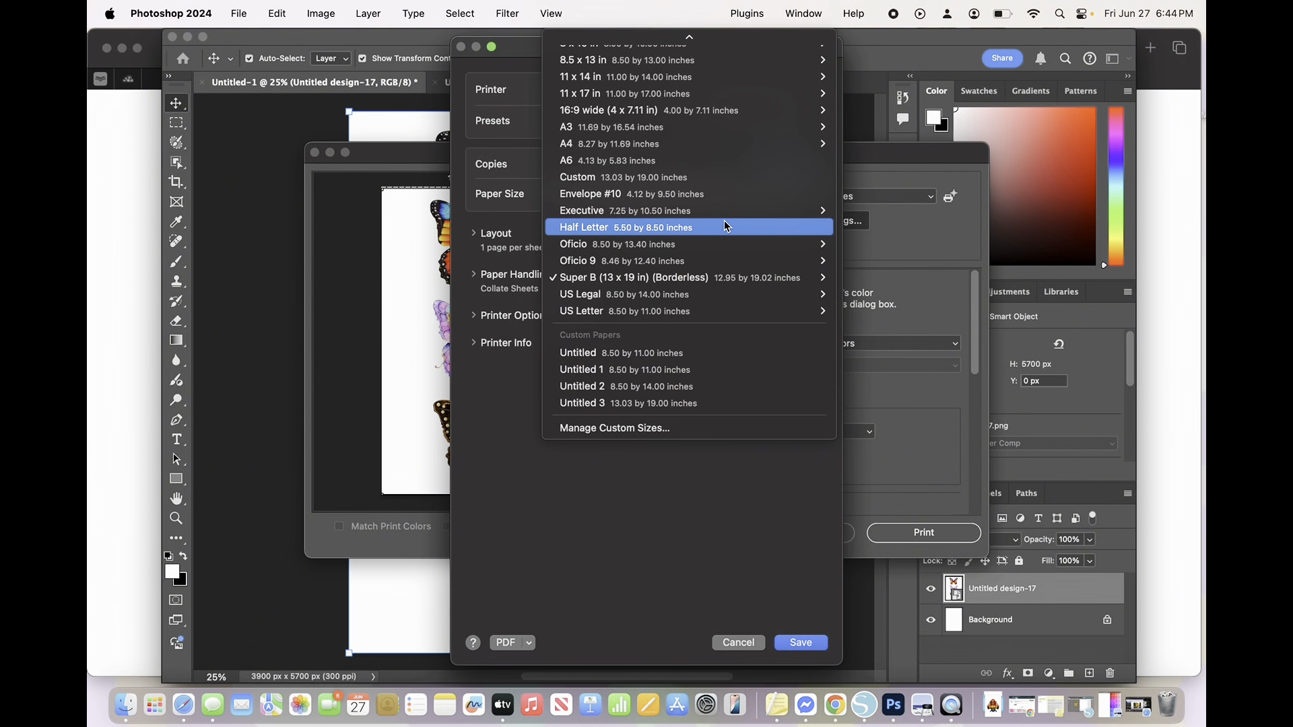
mouse_move(658, 138)
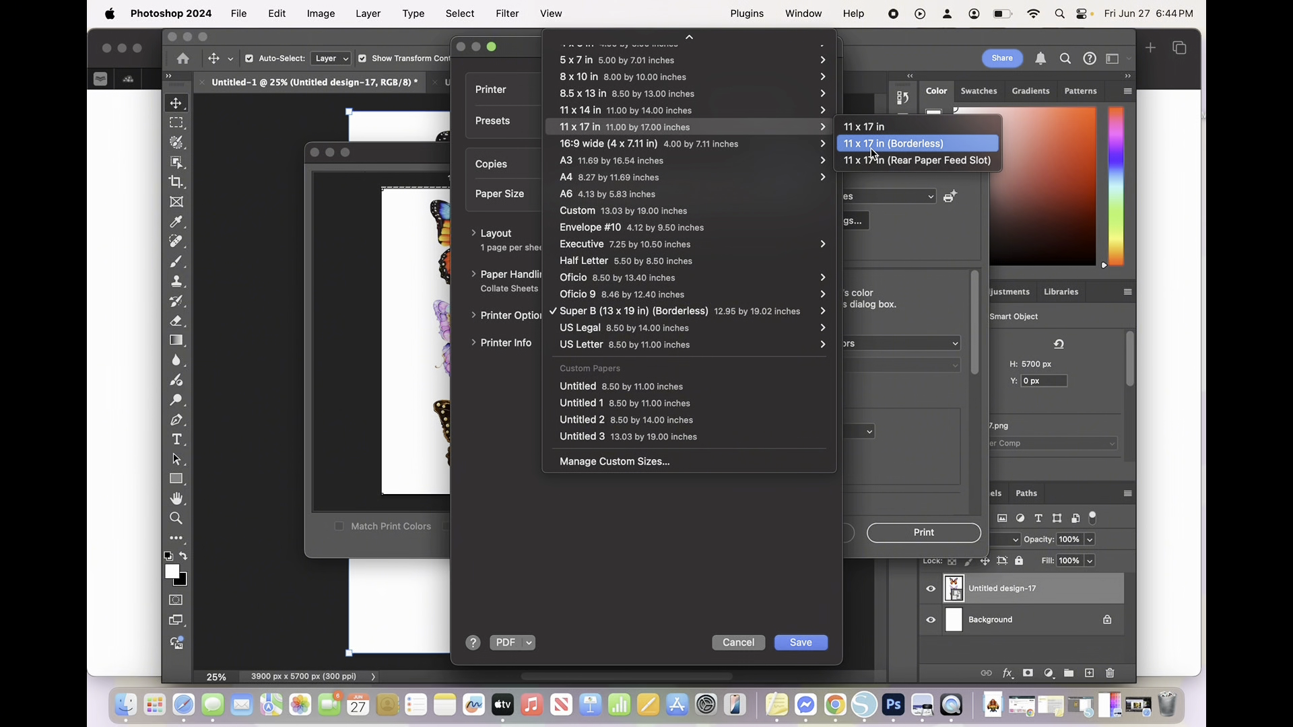
click(497, 431)
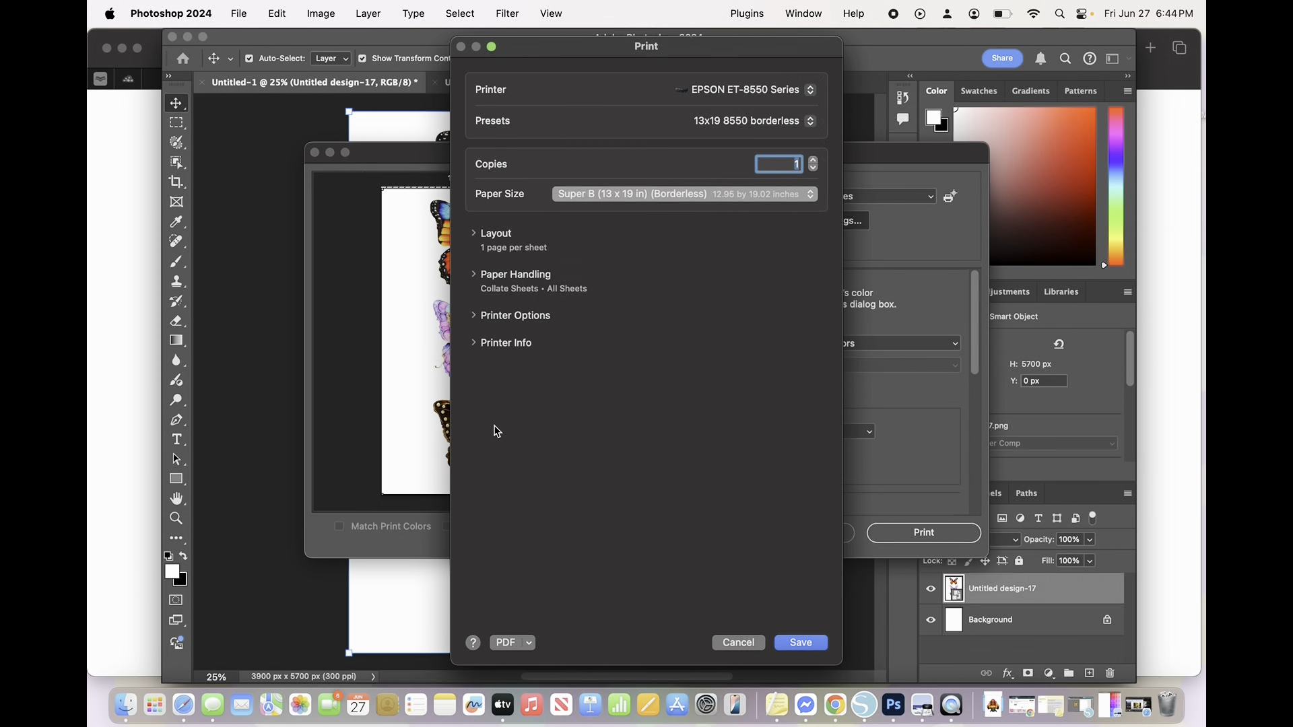
- Open the printer options and keep EPSON Color Controls as the color matching method
click(508, 323)
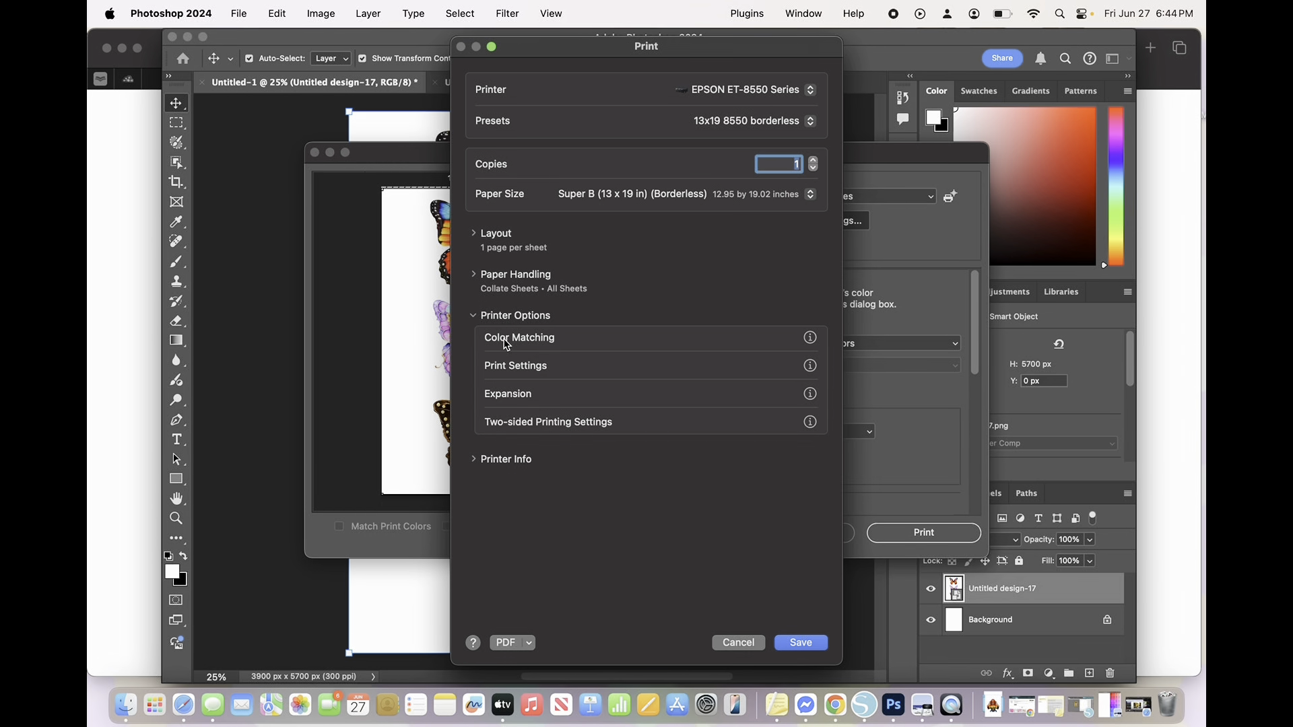
click(523, 344)
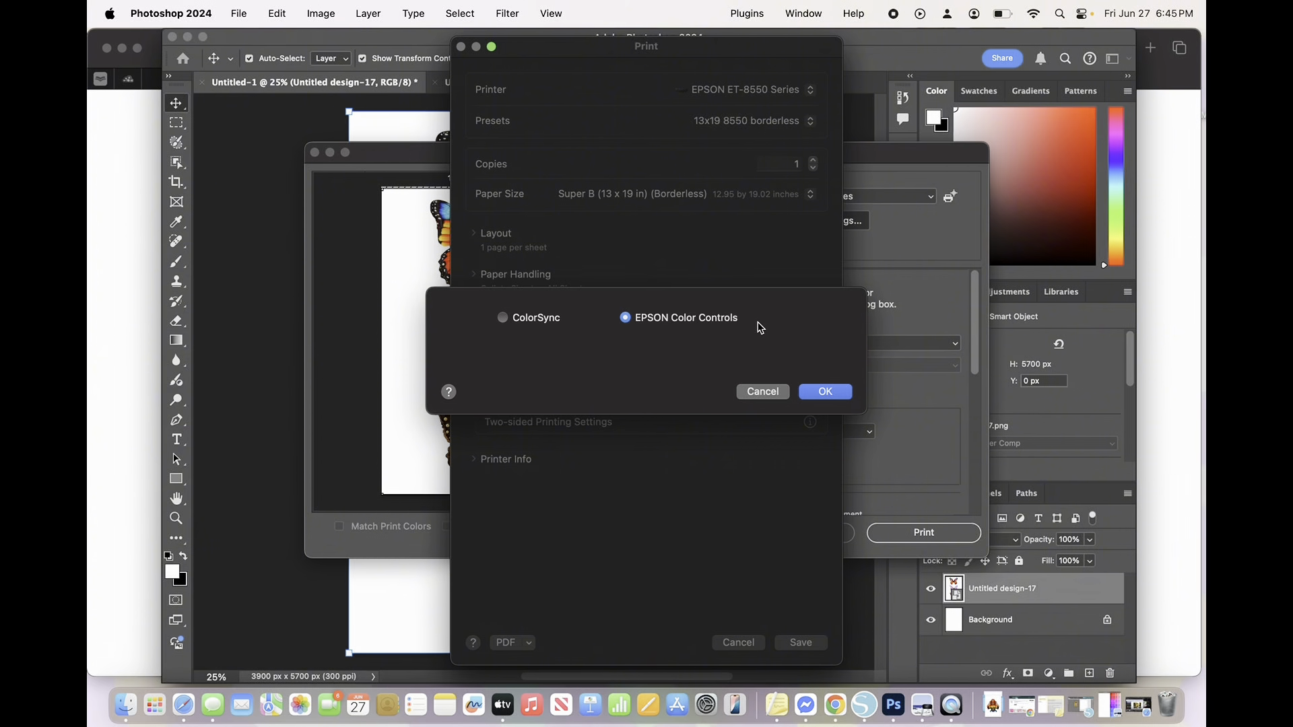
click(826, 392)
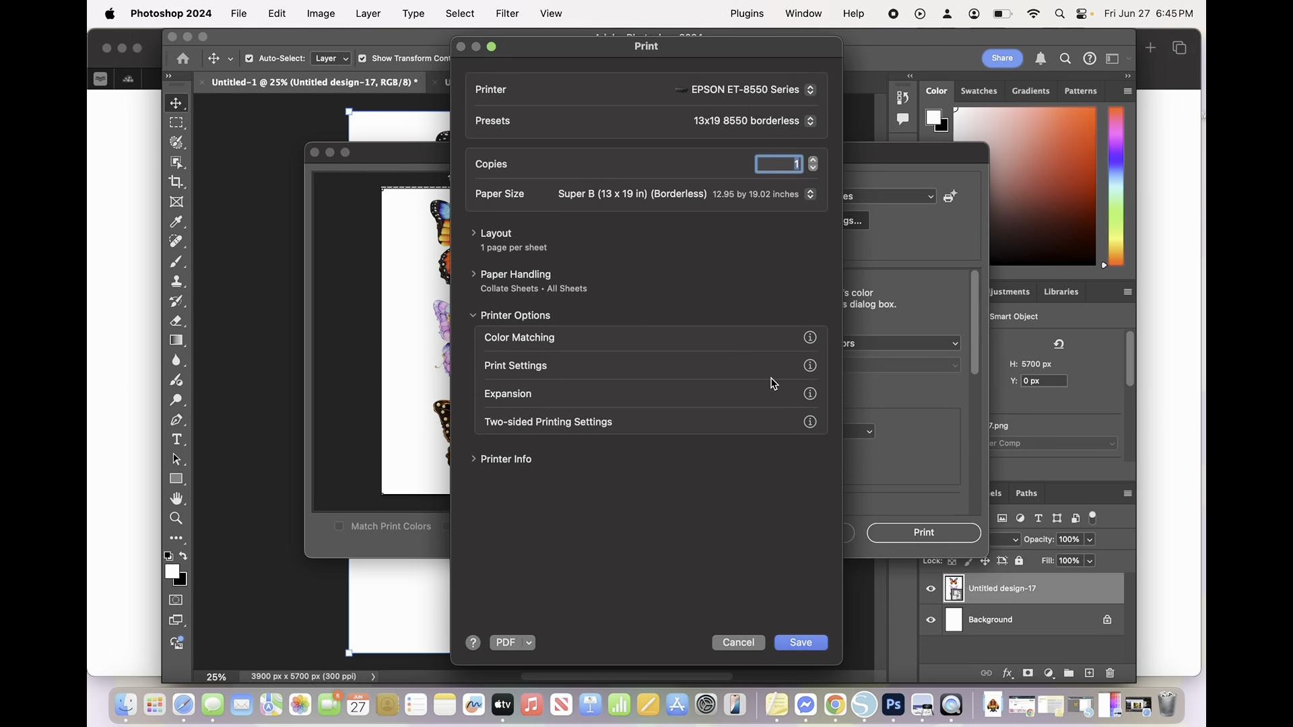
- In the driver's Print Settings, set the media type to Premium Presentation Paper Matte
click(518, 370)
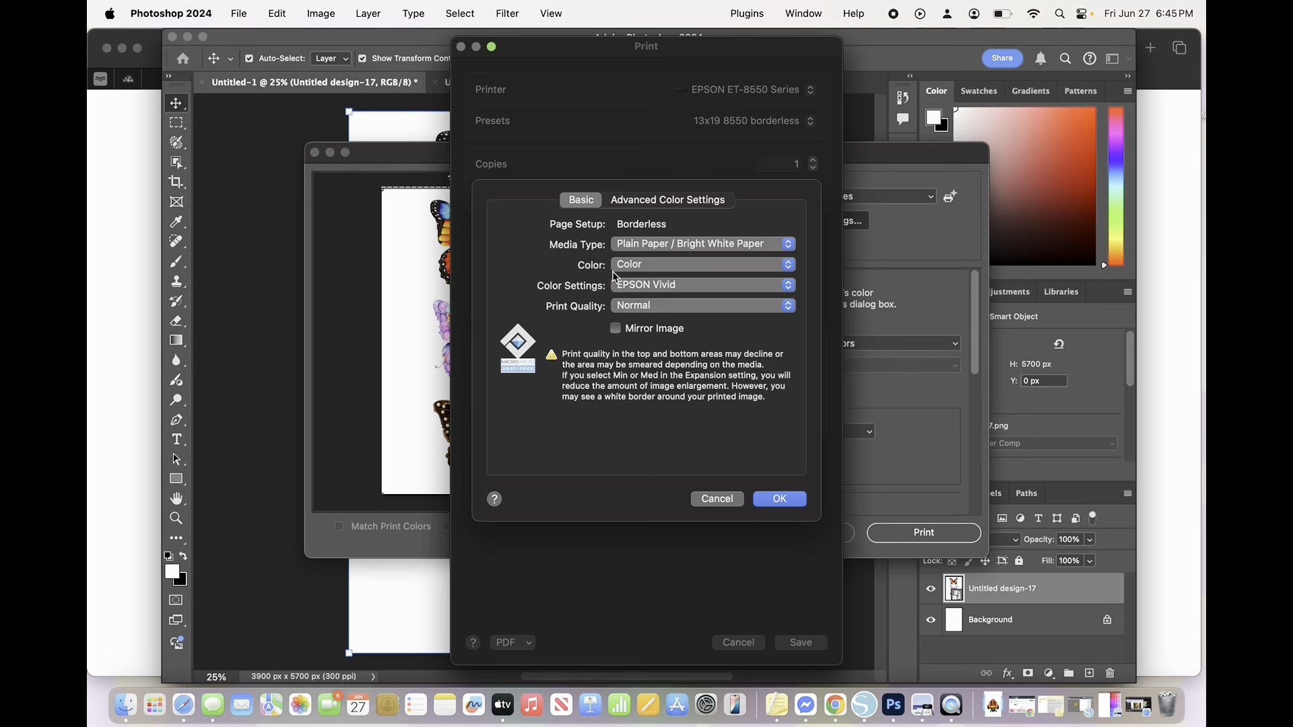
click(673, 243)
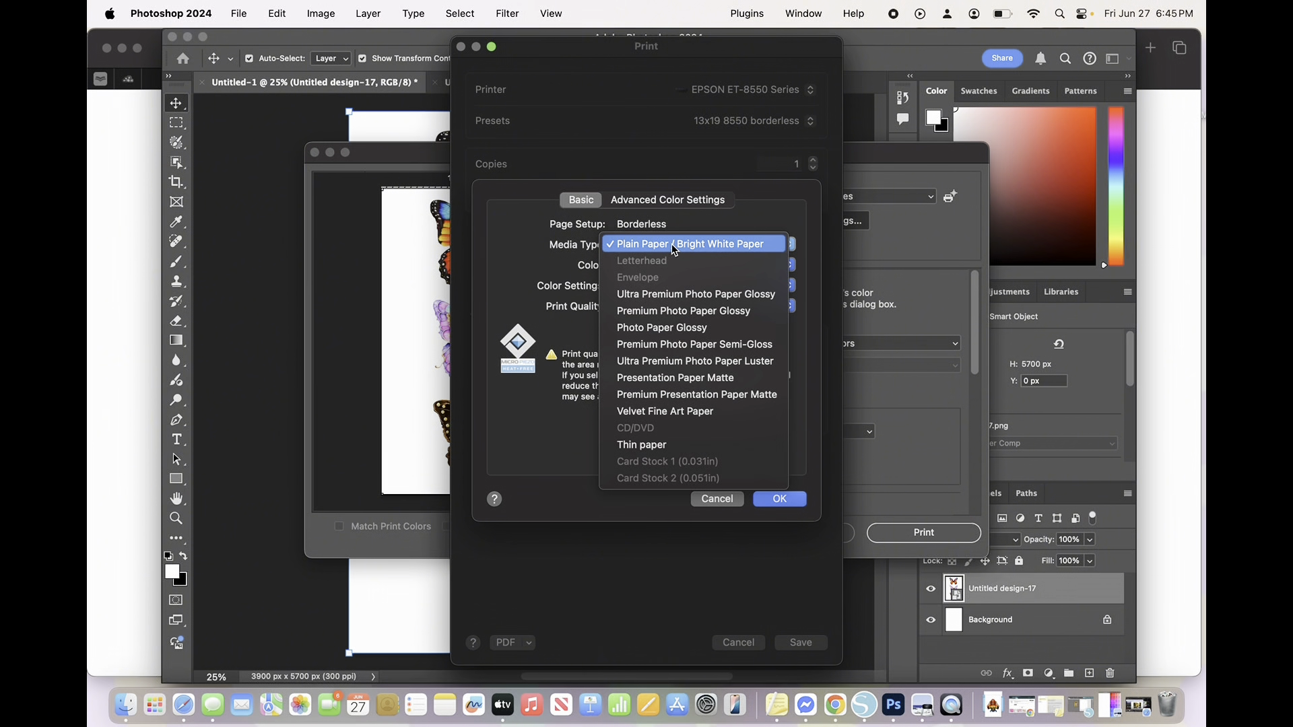
click(672, 397)
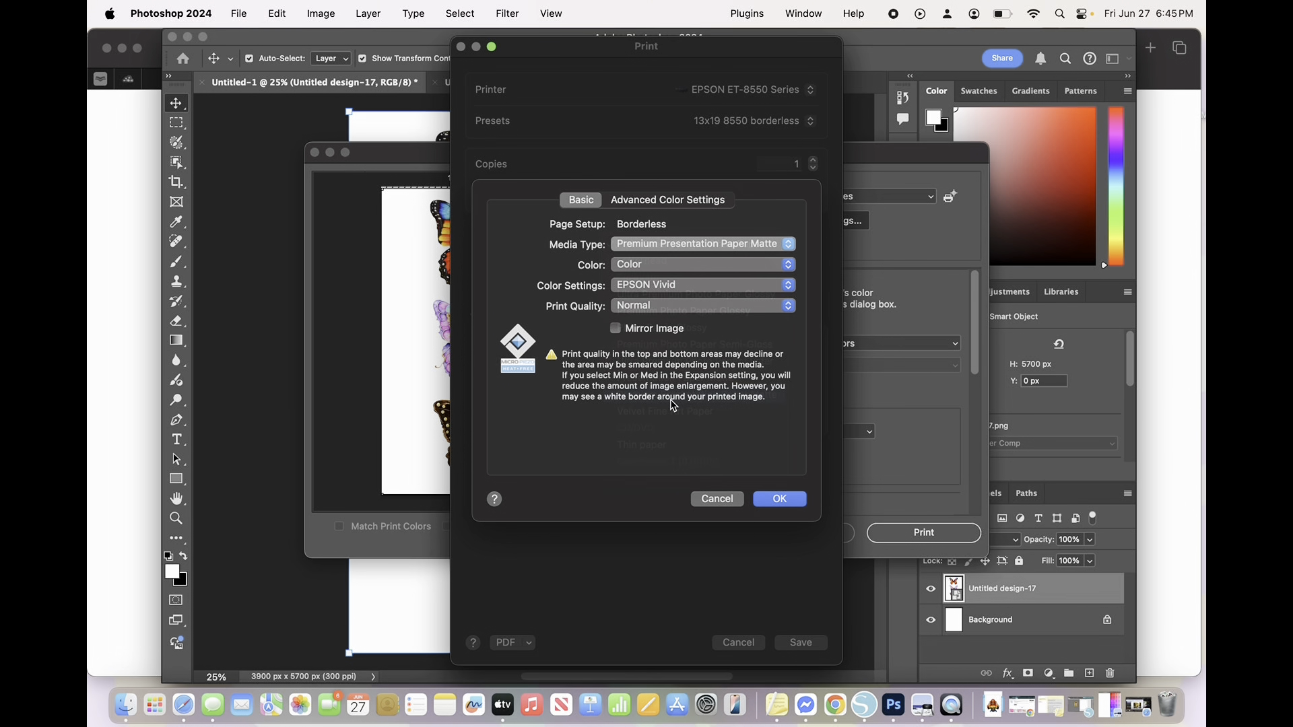
click(719, 255)
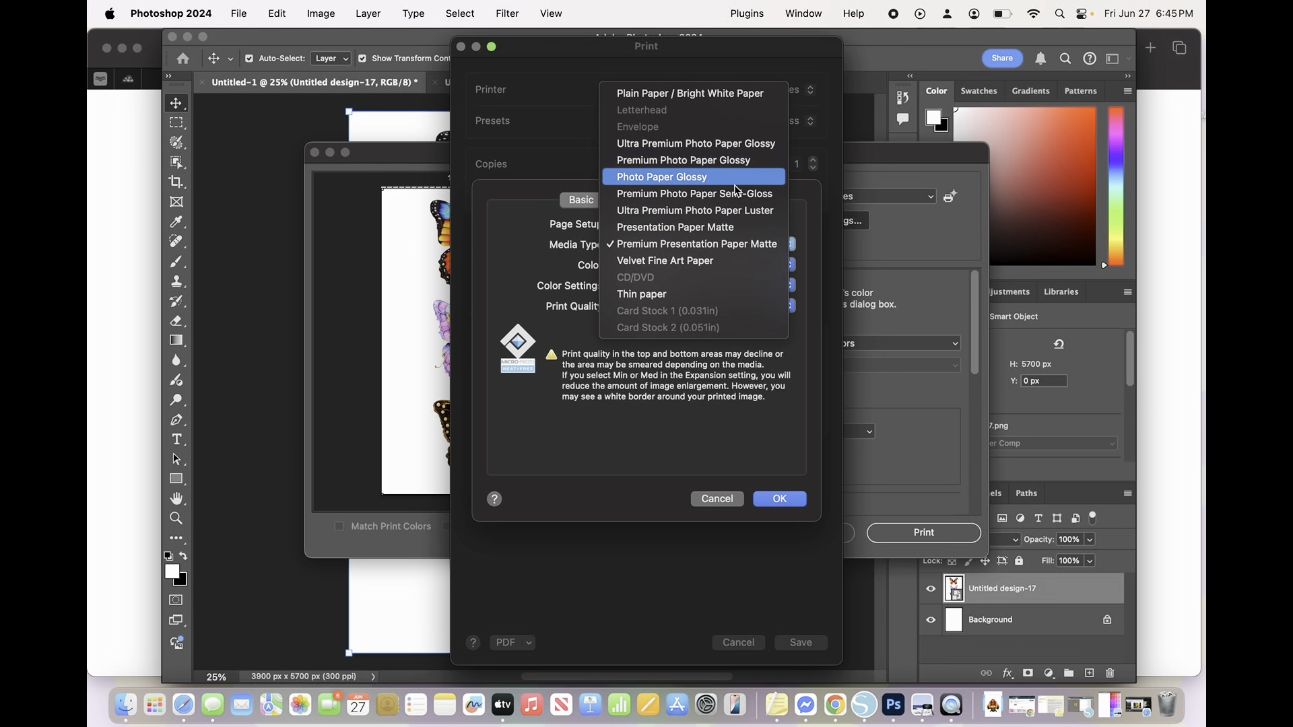
click(722, 249)
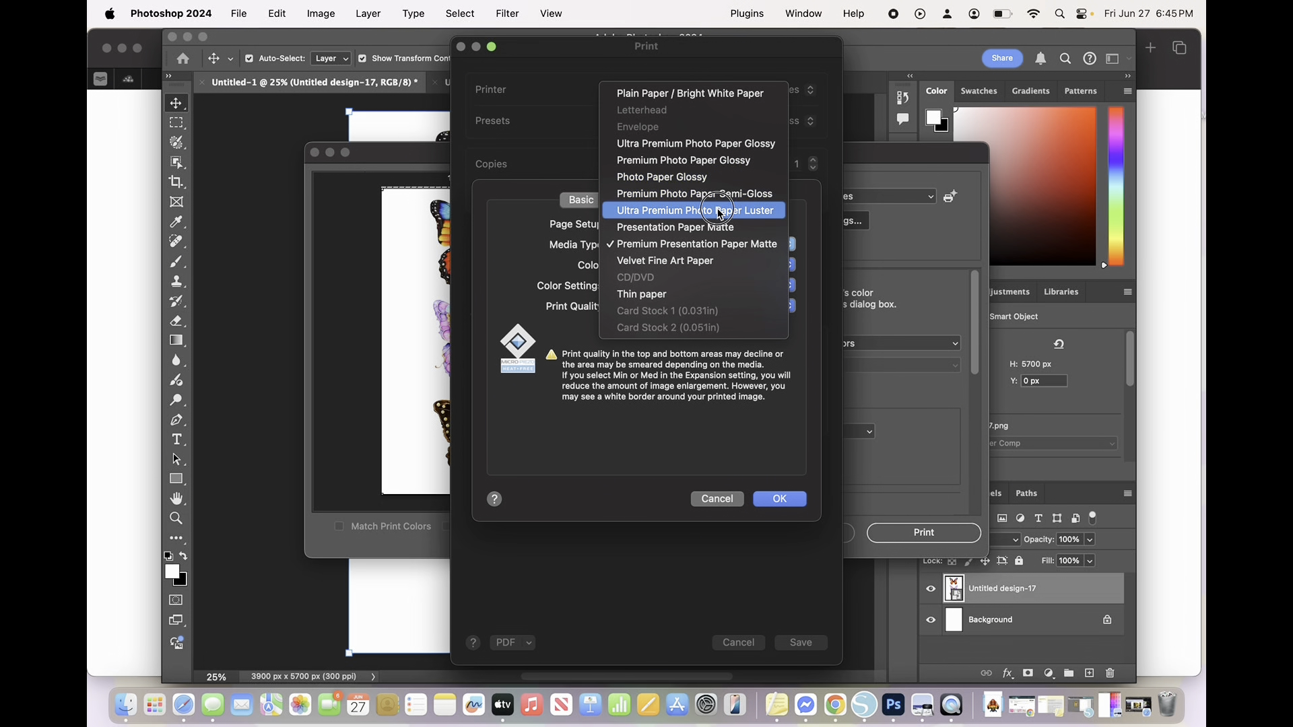
click(698, 251)
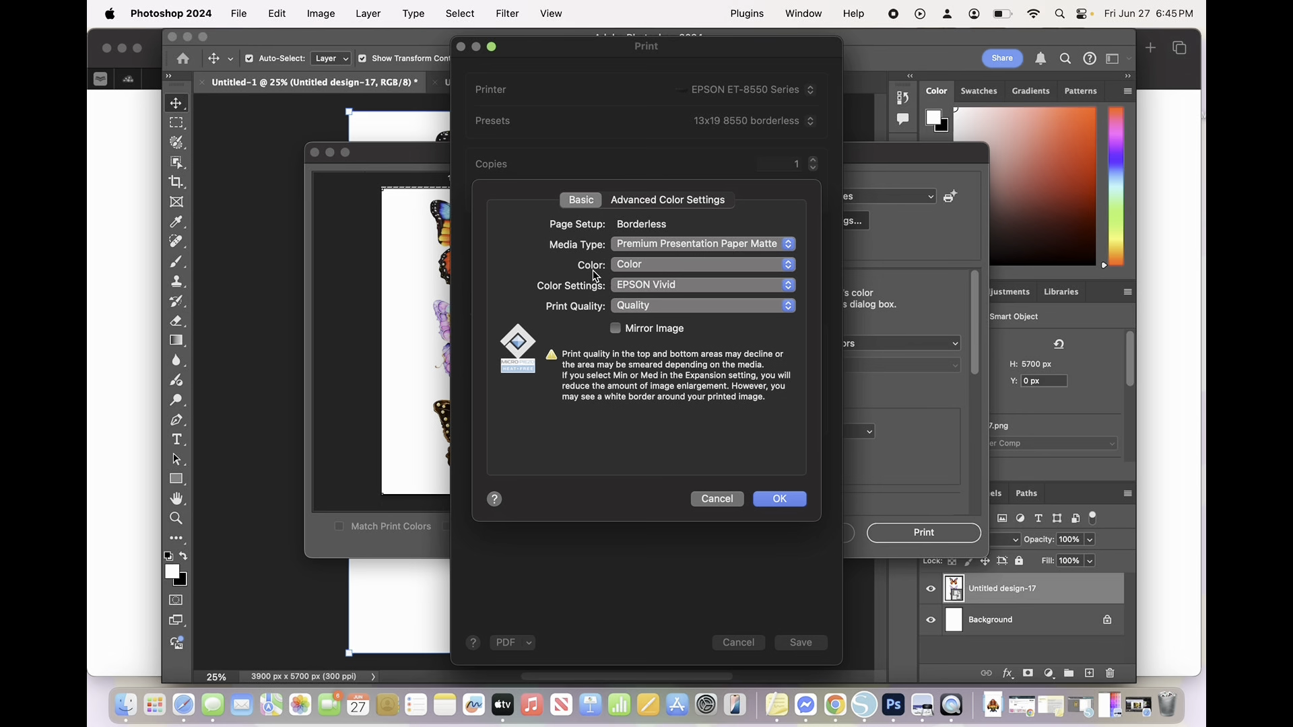
- Keep the color mode on Color and the color settings on EPSON Vivid under Manual Settings
click(663, 271)
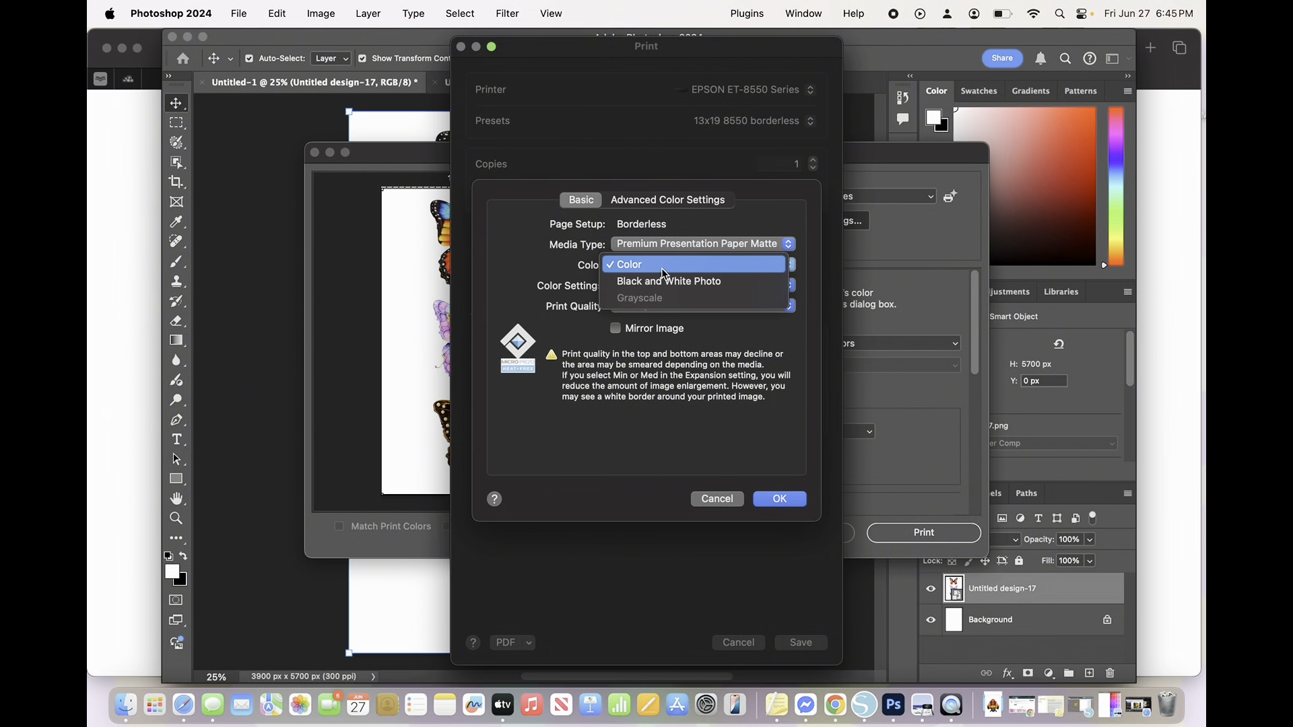
click(662, 269)
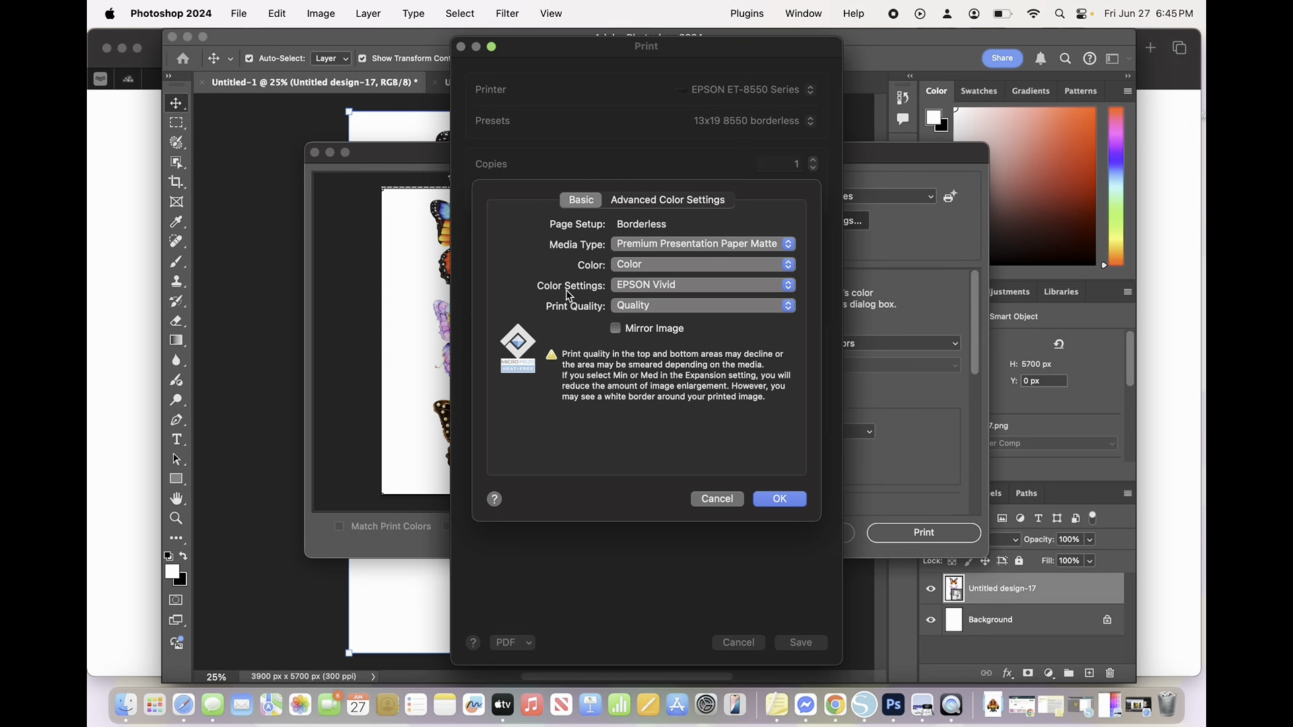
click(664, 287)
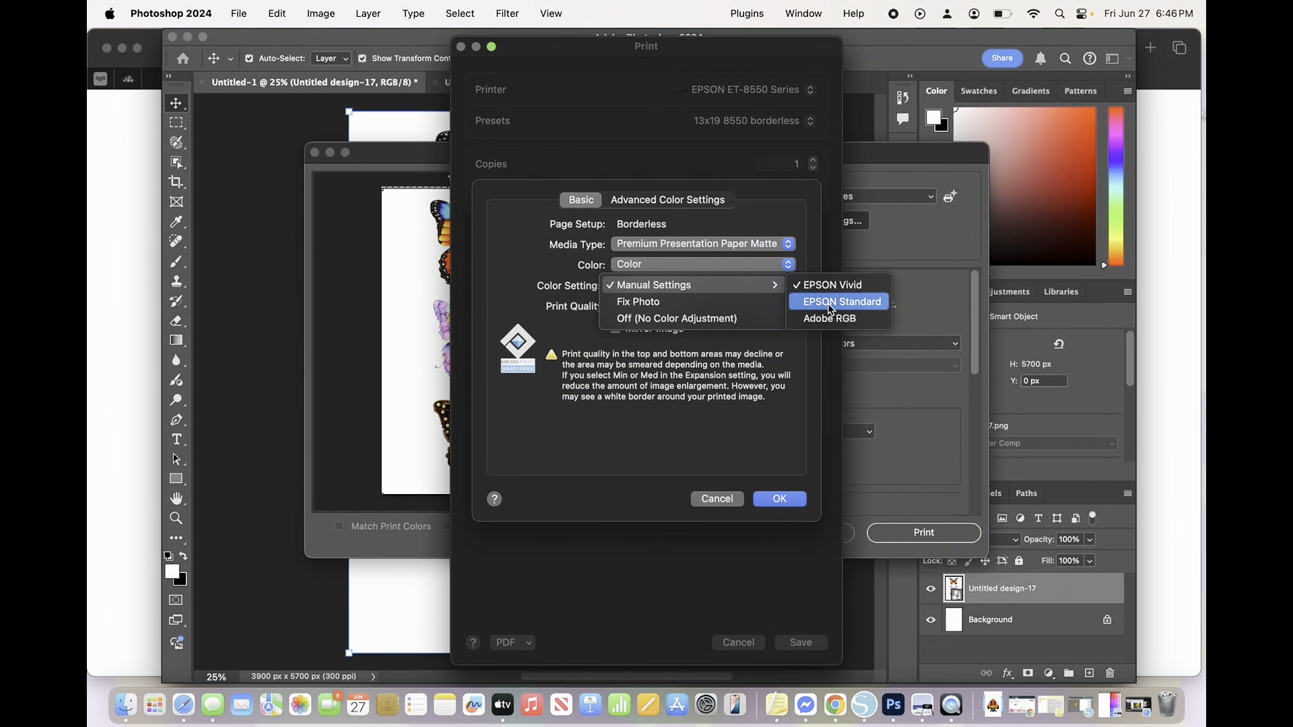
click(827, 285)
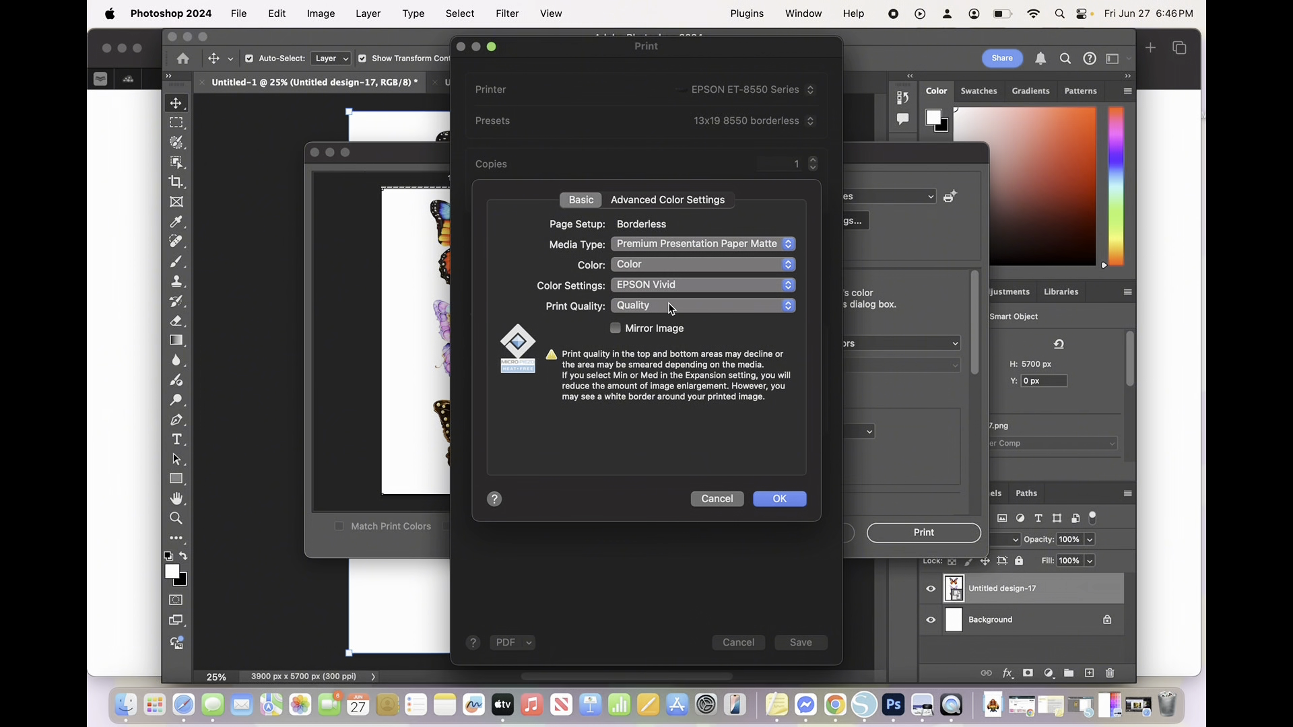
- Set the print quality to High Quality and turn on Mirror Image
click(672, 312)
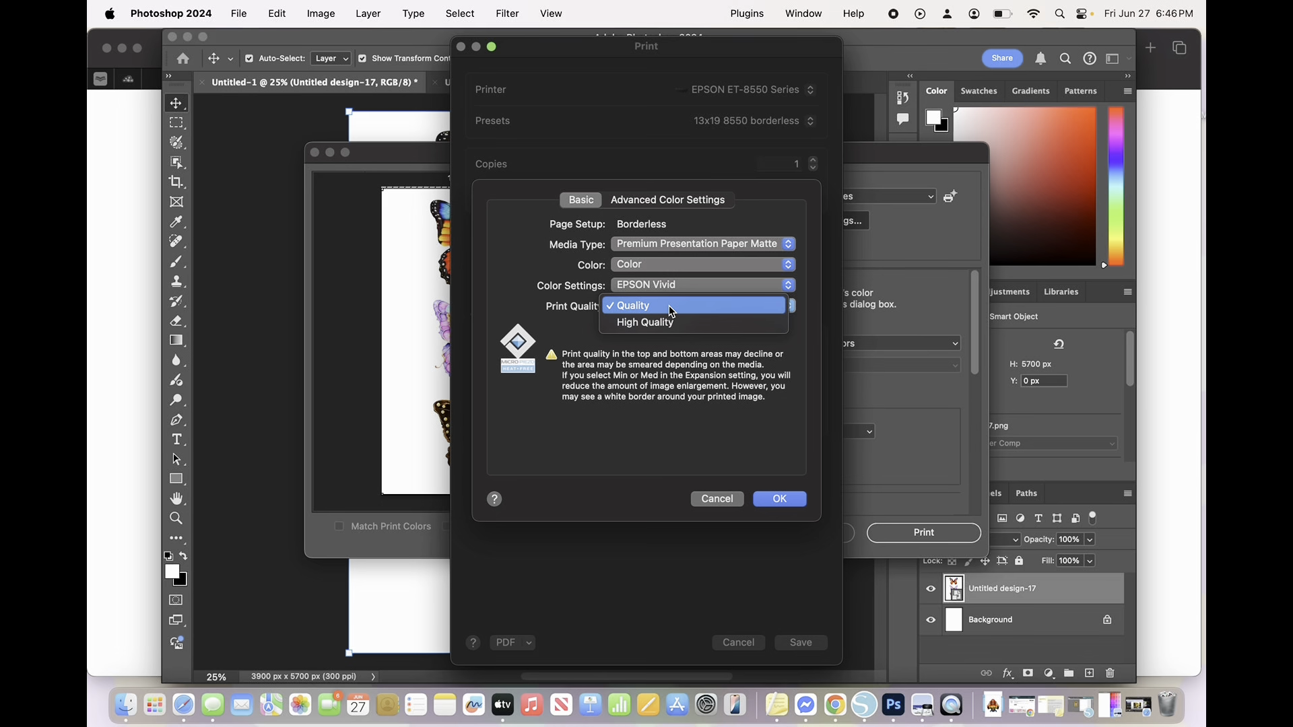
click(666, 323)
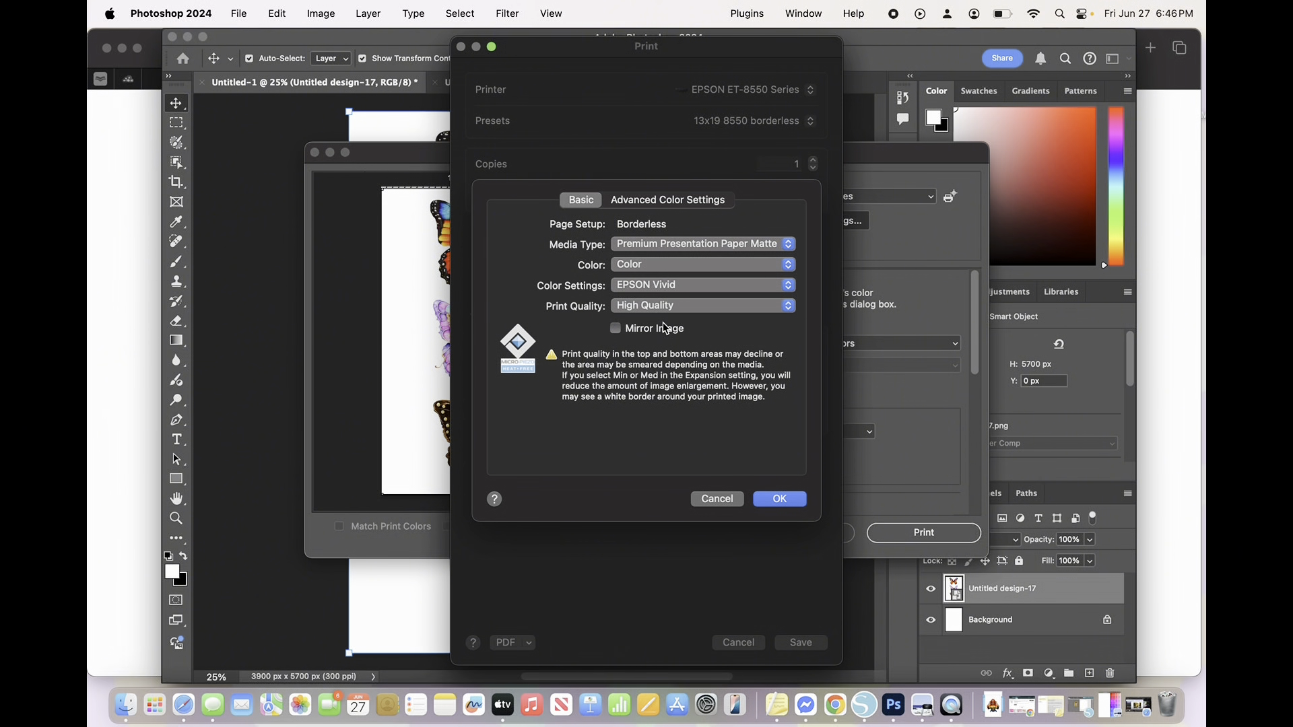
click(658, 332)
- Check the Advanced Color Settings without changing them, then accept and save the printer settings
click(675, 205)
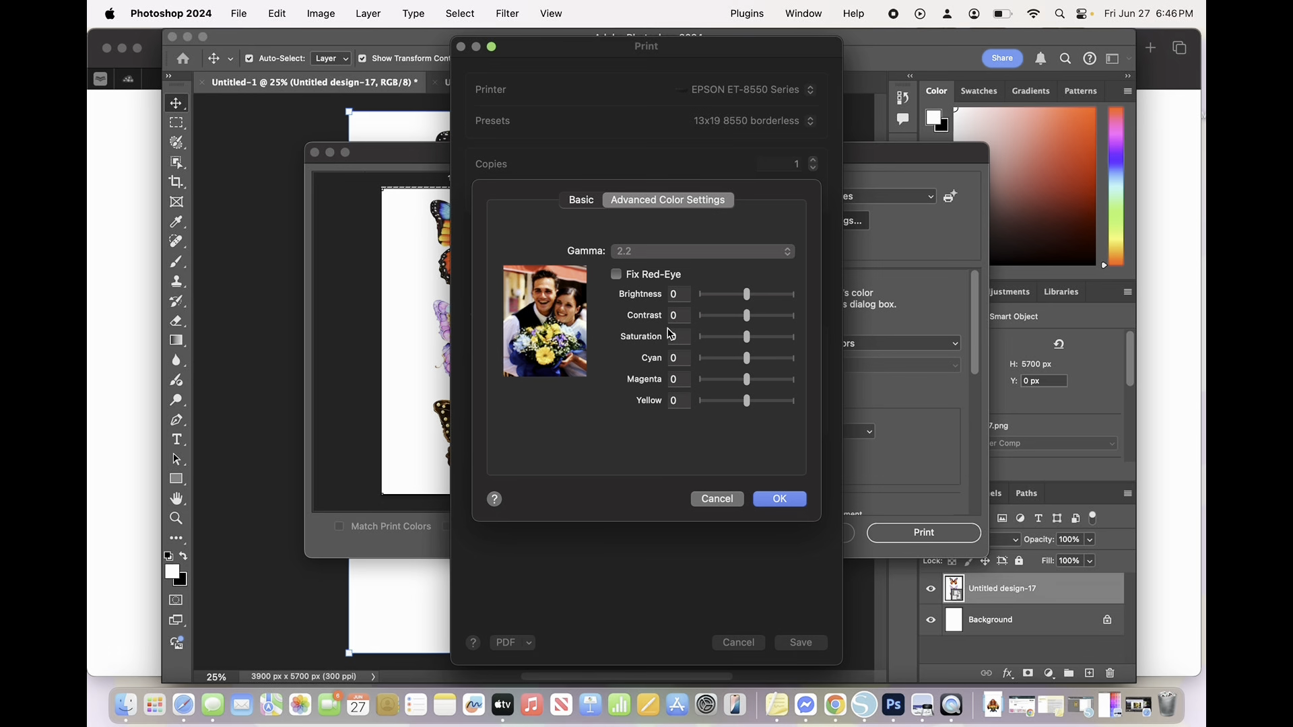
click(582, 200)
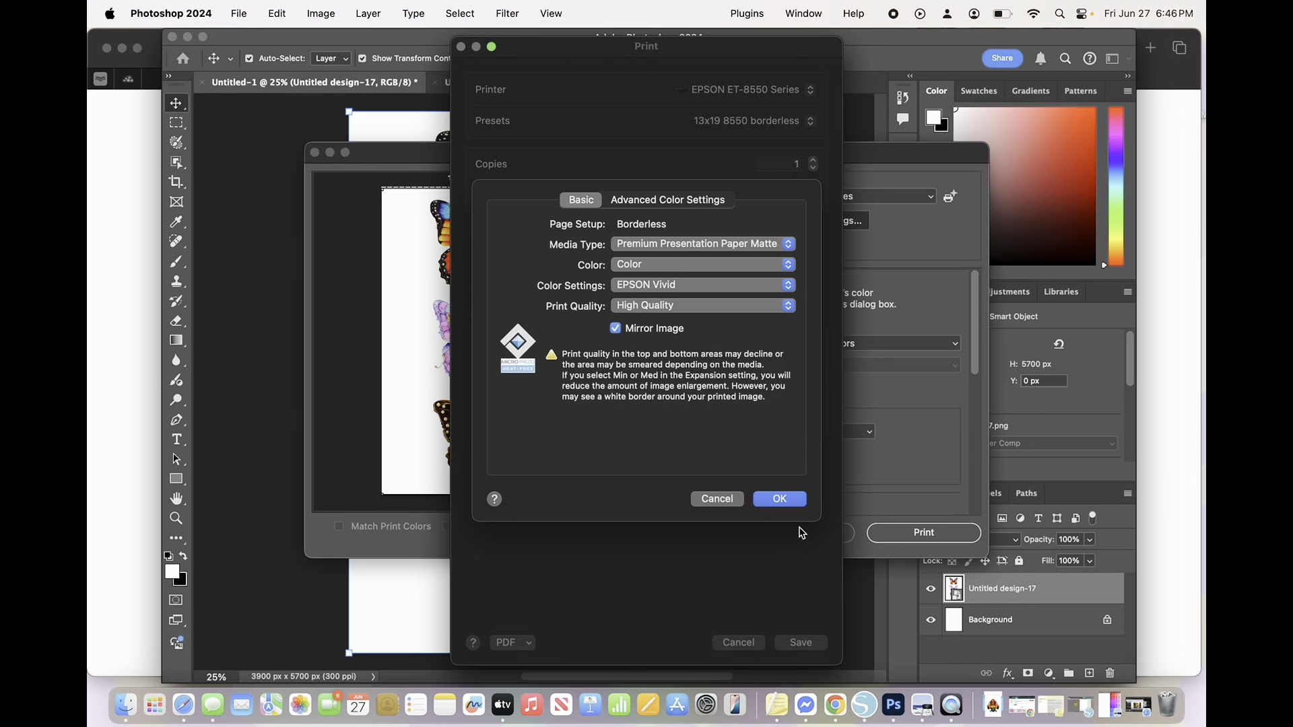
click(781, 500)
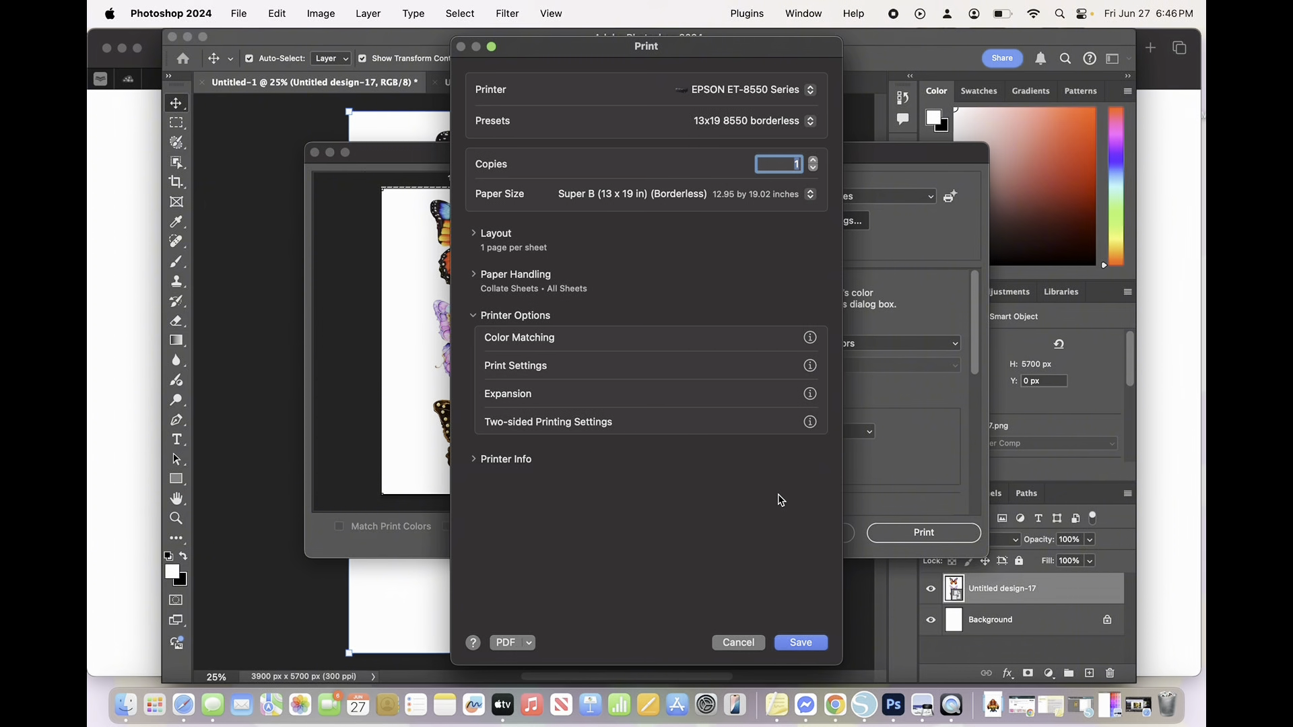
click(802, 645)
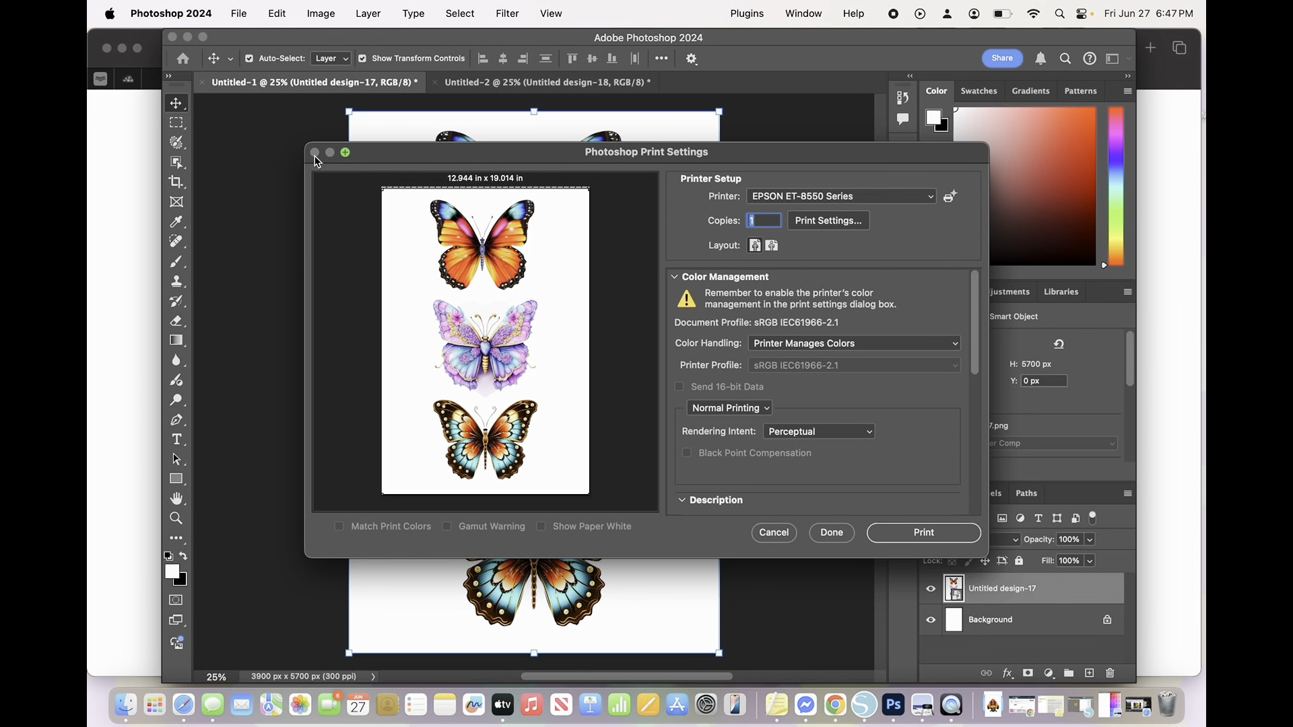
- Cancel Photoshop's print dialog for the butterfly design and switch to the Untitled-2 document
click(775, 534)
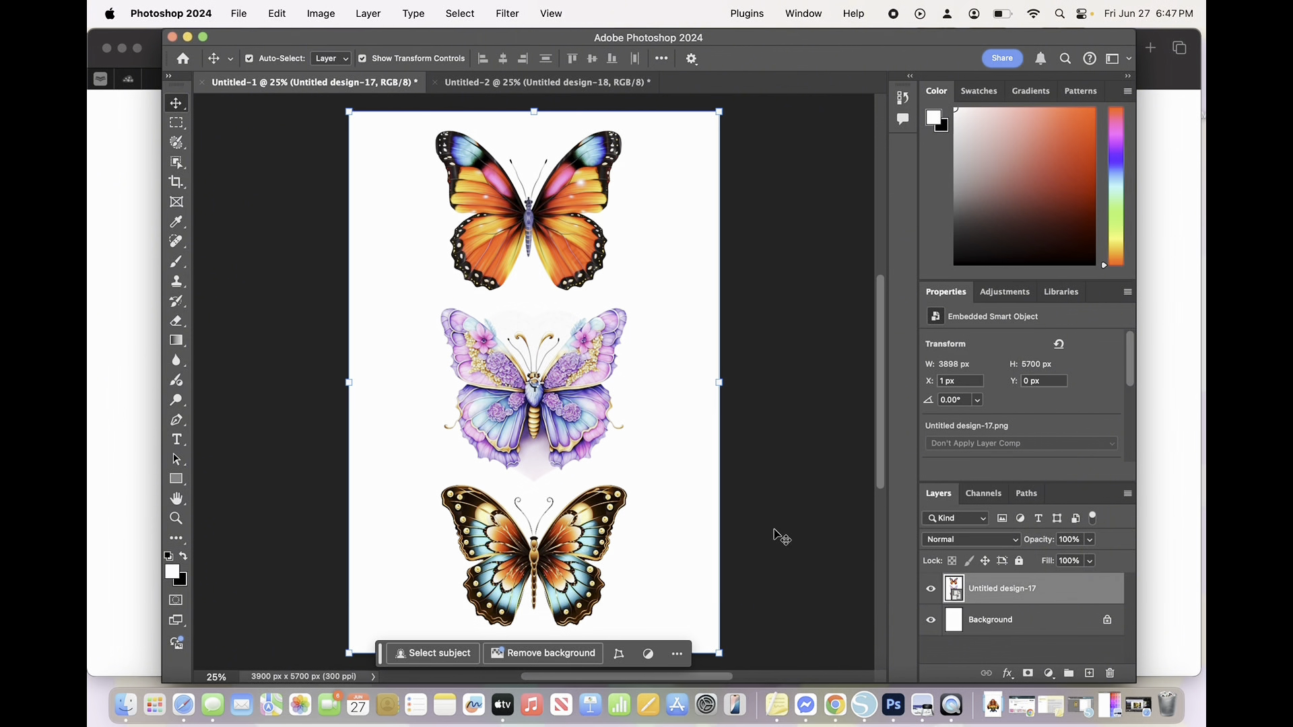
click(496, 84)
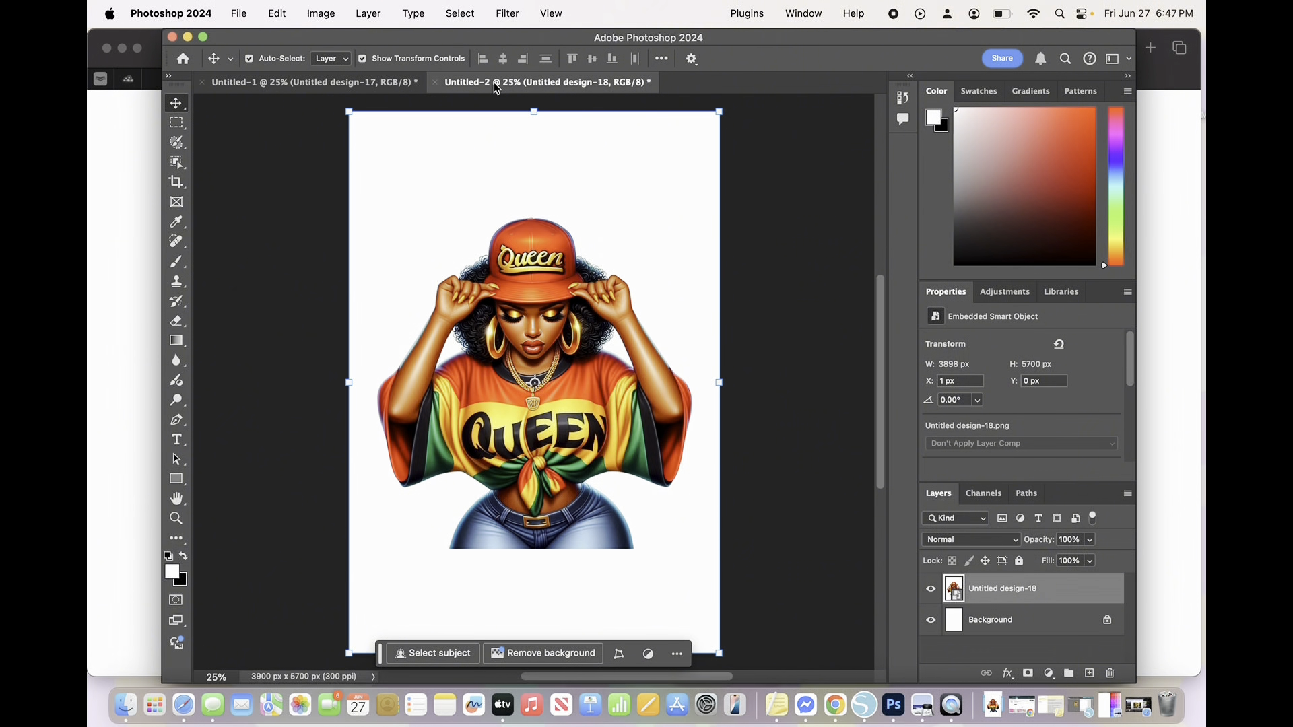